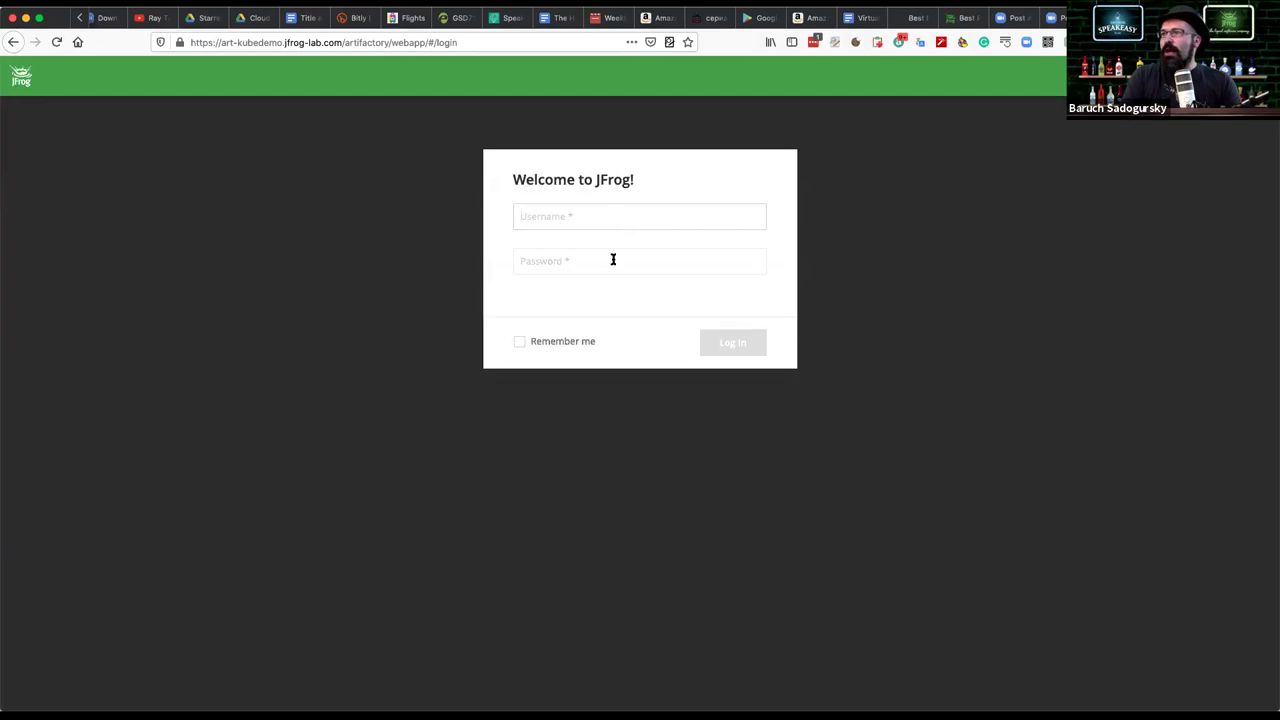
Step: Log in to Artifactory by filling the username and password fields with the saved jfrog-lab.com admin credentials
click(613, 259)
click(673, 208)
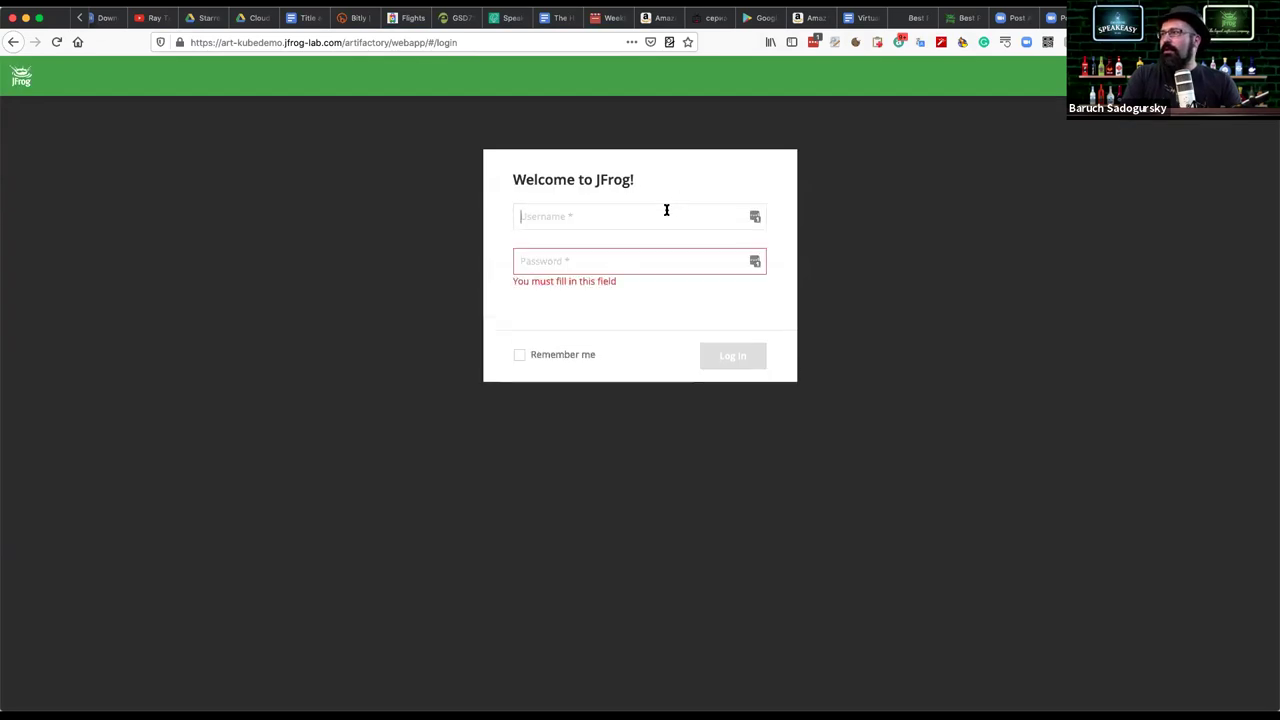
click(754, 217)
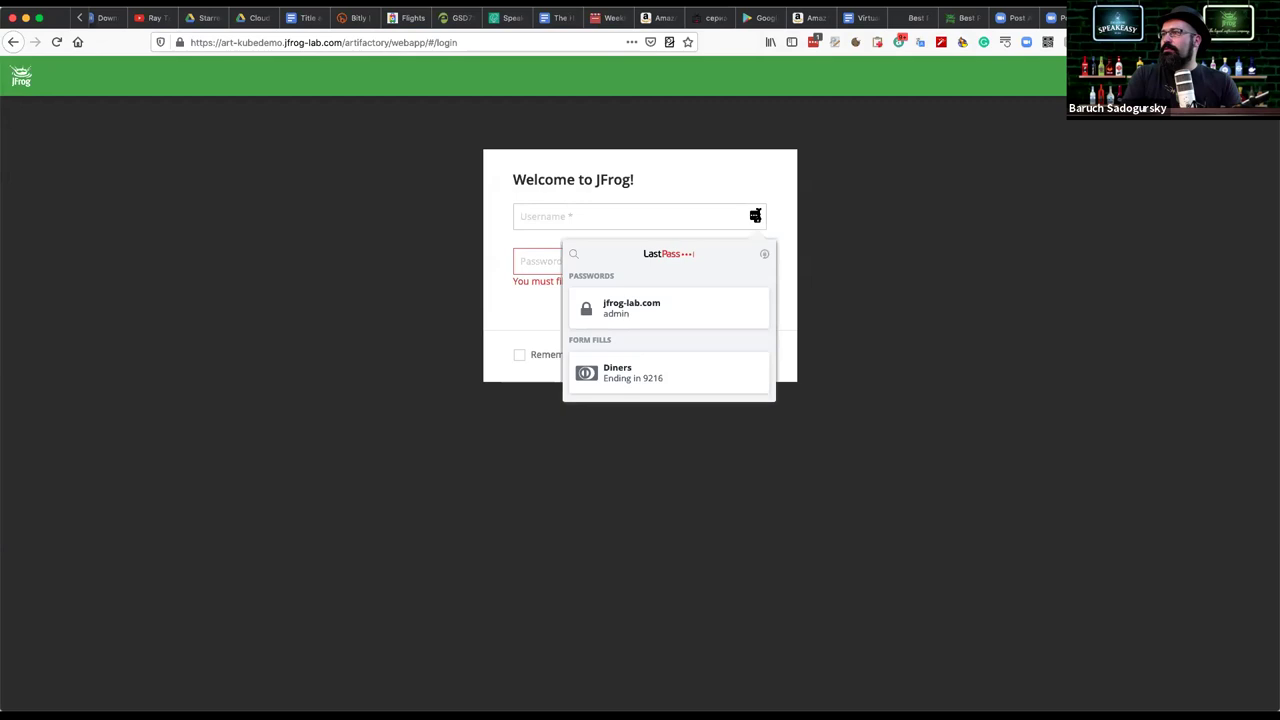
click(650, 309)
click(703, 346)
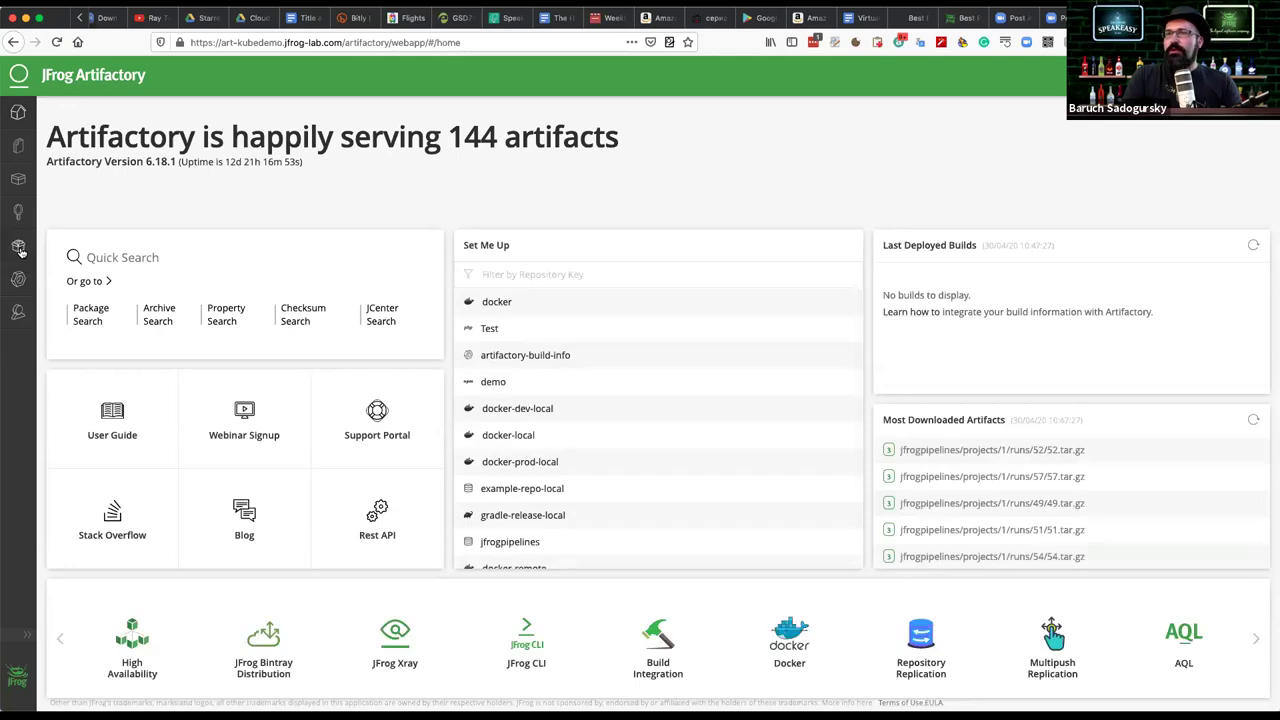
Step: Check the Build Browser for published builds and return to the Artifactory home page
mouse_move(16, 257)
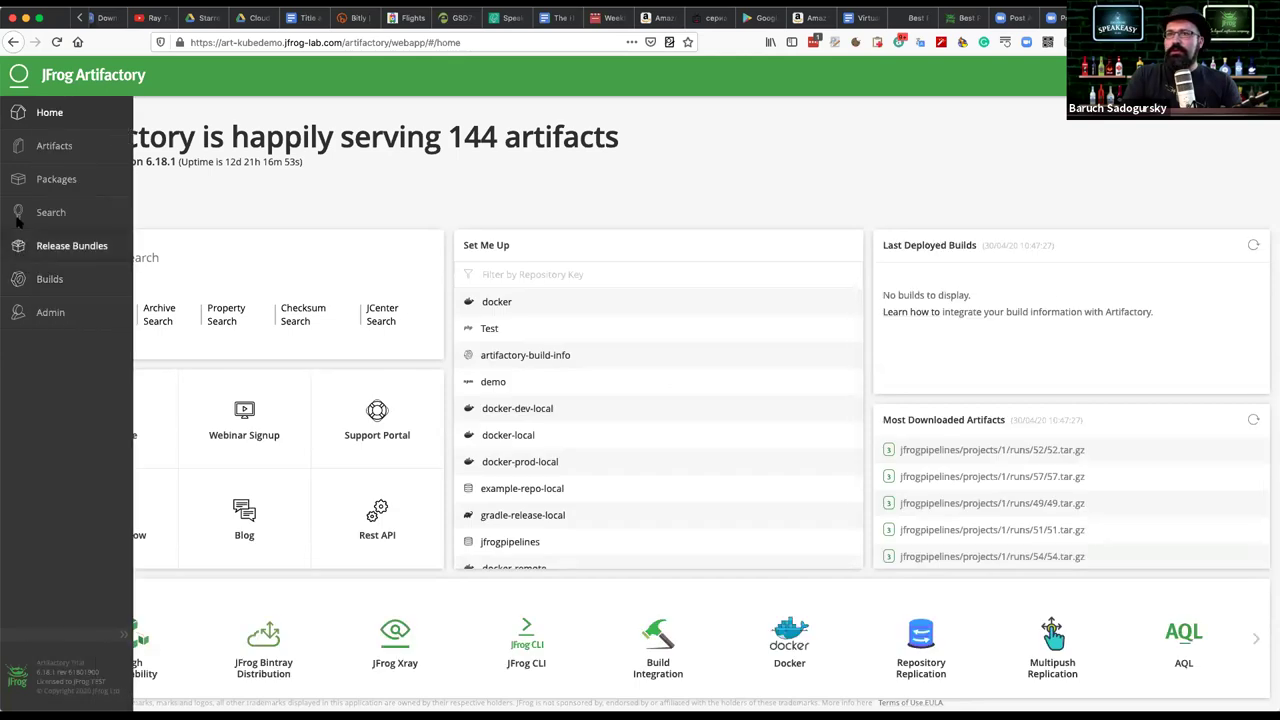
click(20, 280)
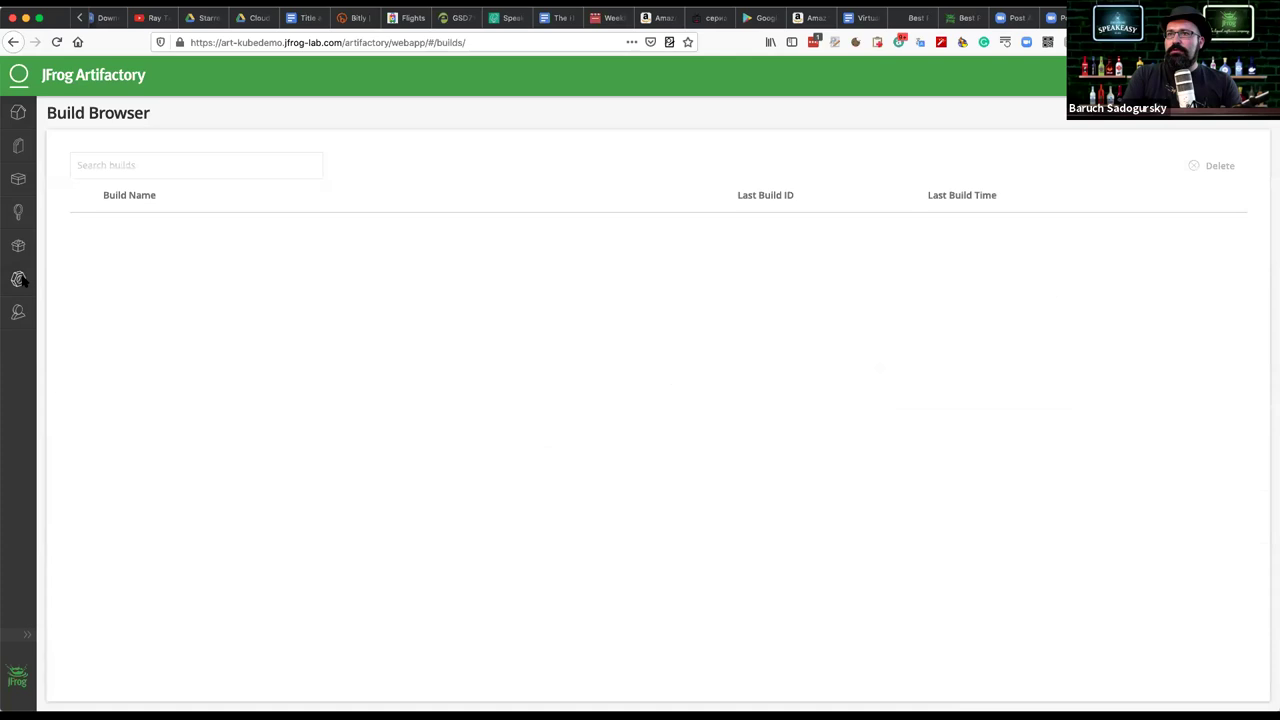
click(18, 113)
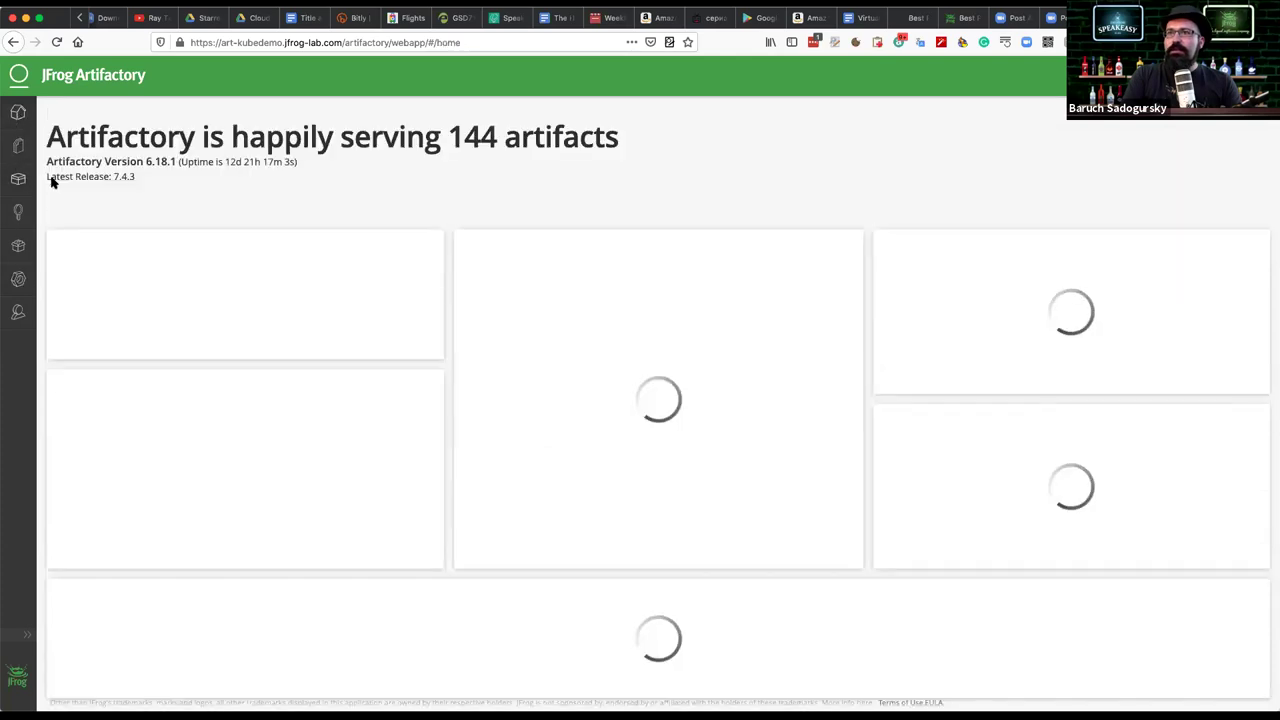
Step: Browse the artifact repository tree, expanding docker-prod-local, docker-dev-local and docker-local to inspect their contents
click(19, 150)
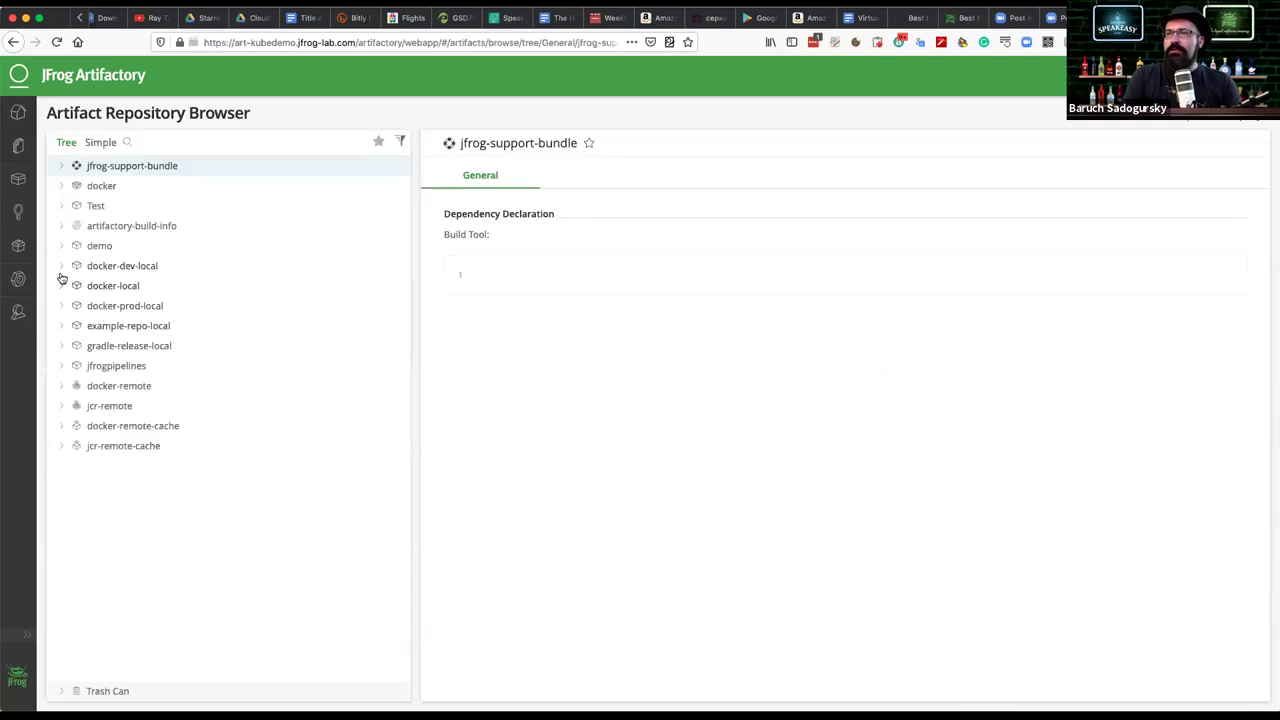
click(61, 306)
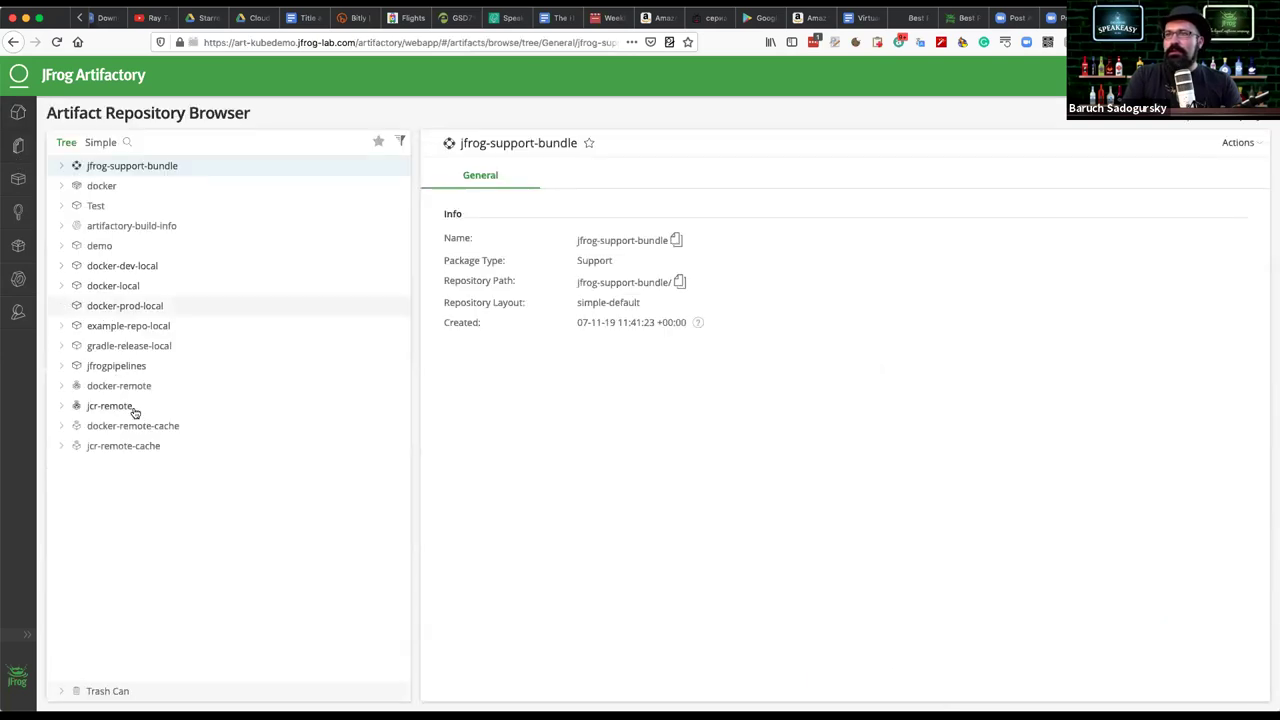
click(61, 267)
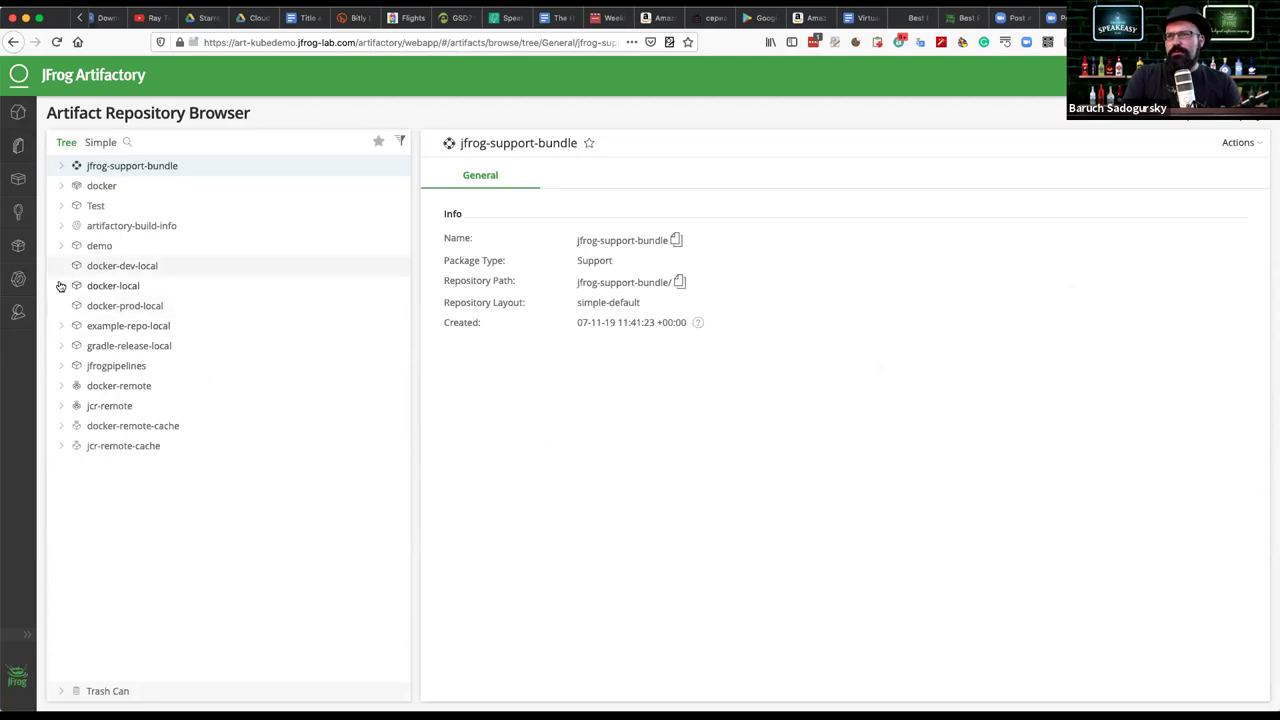
click(61, 286)
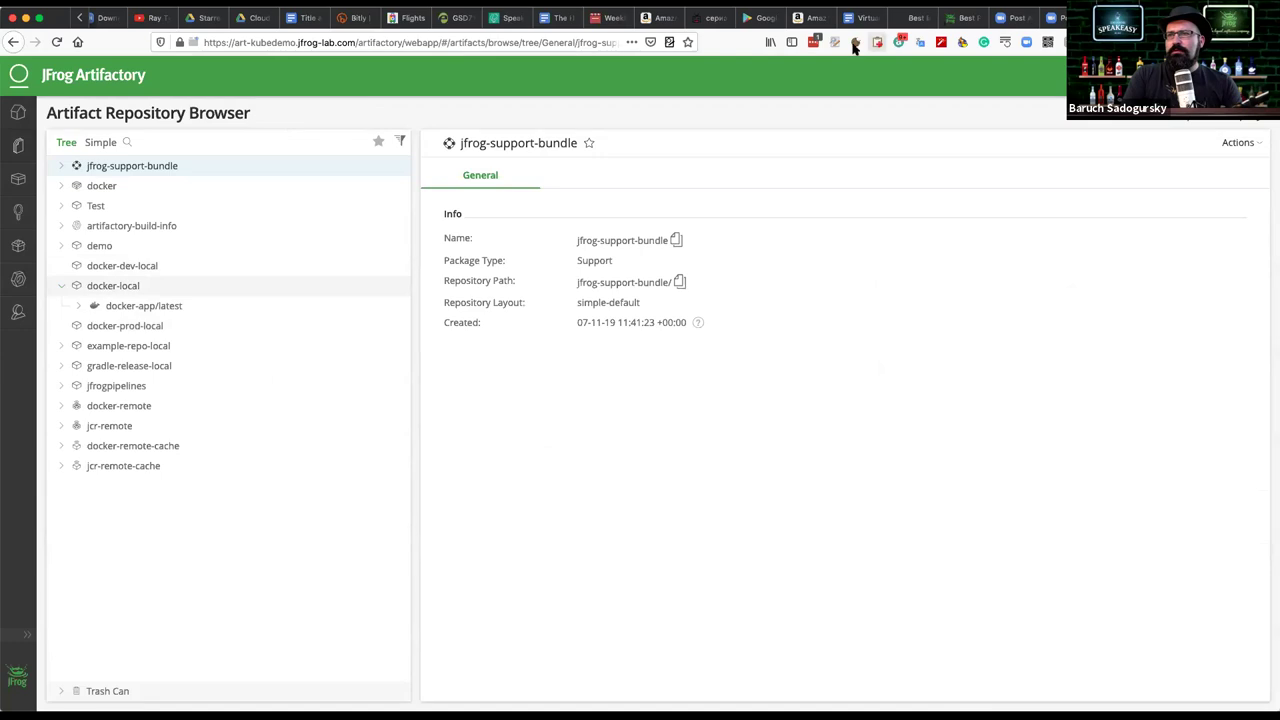
Step: Look up visited addresses matching "jfrog-" and open the art-kubedemo home page
click(232, 43)
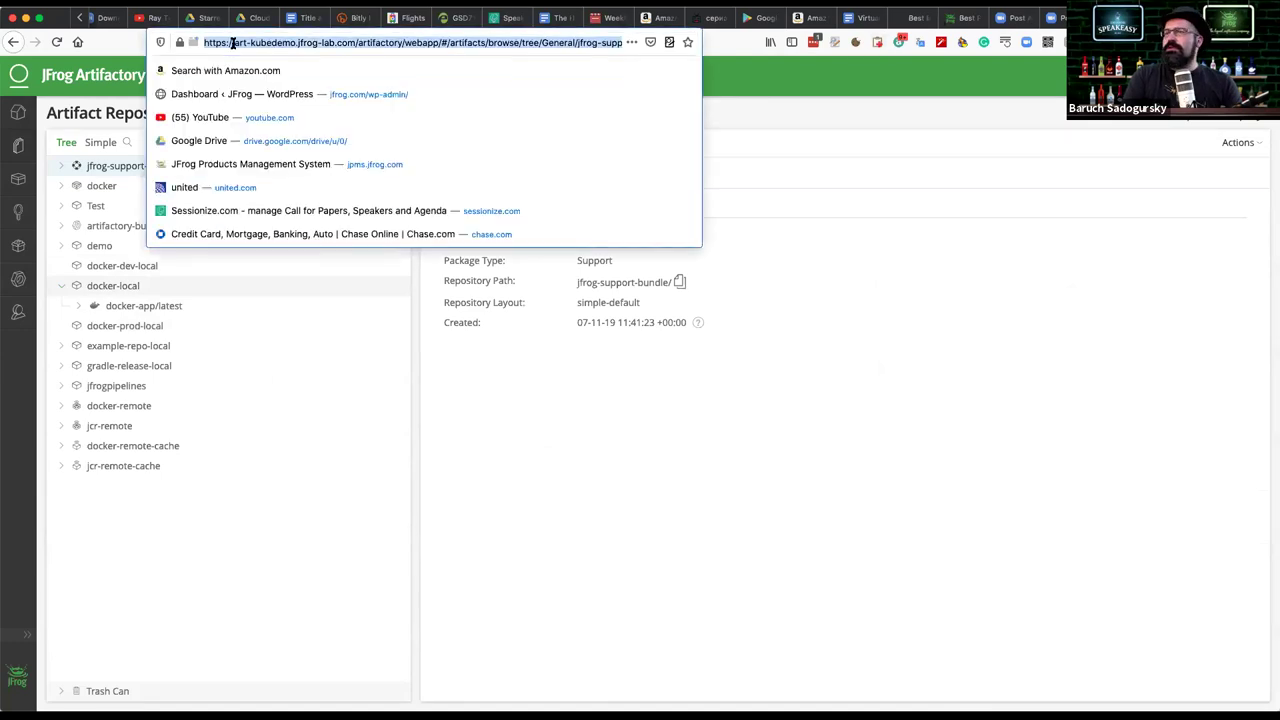
text(jfrog)
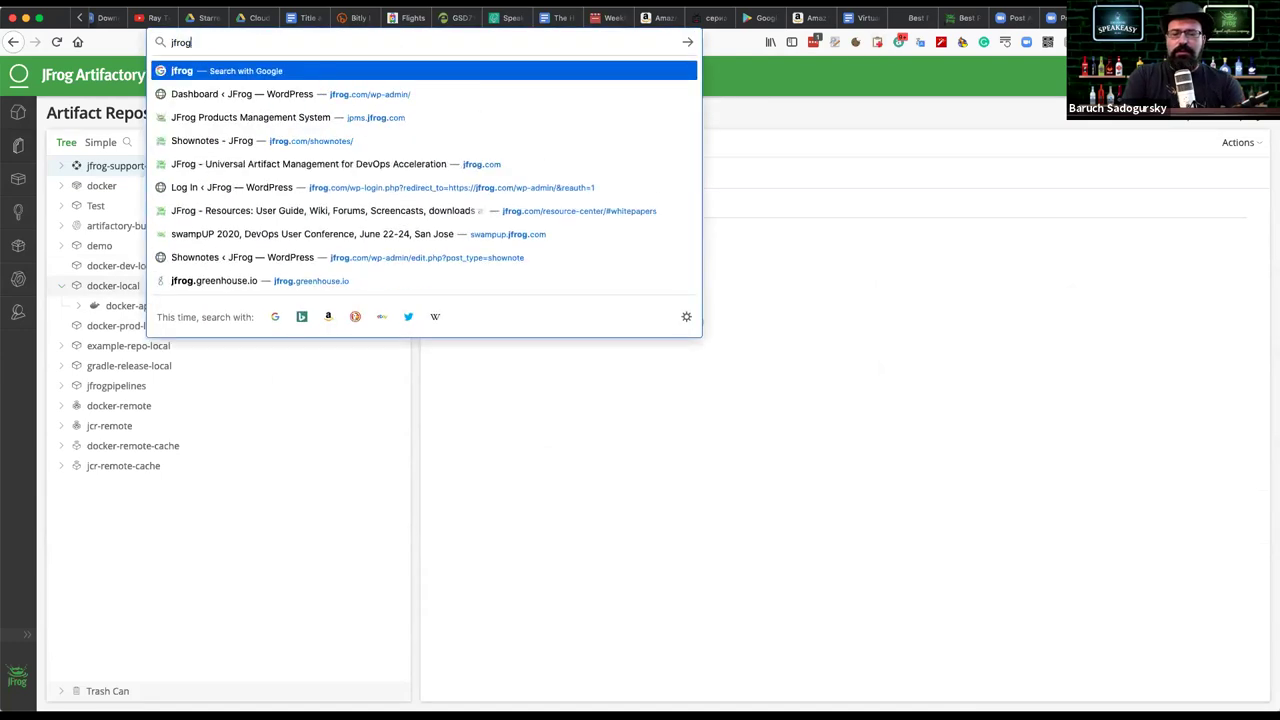
text(-)
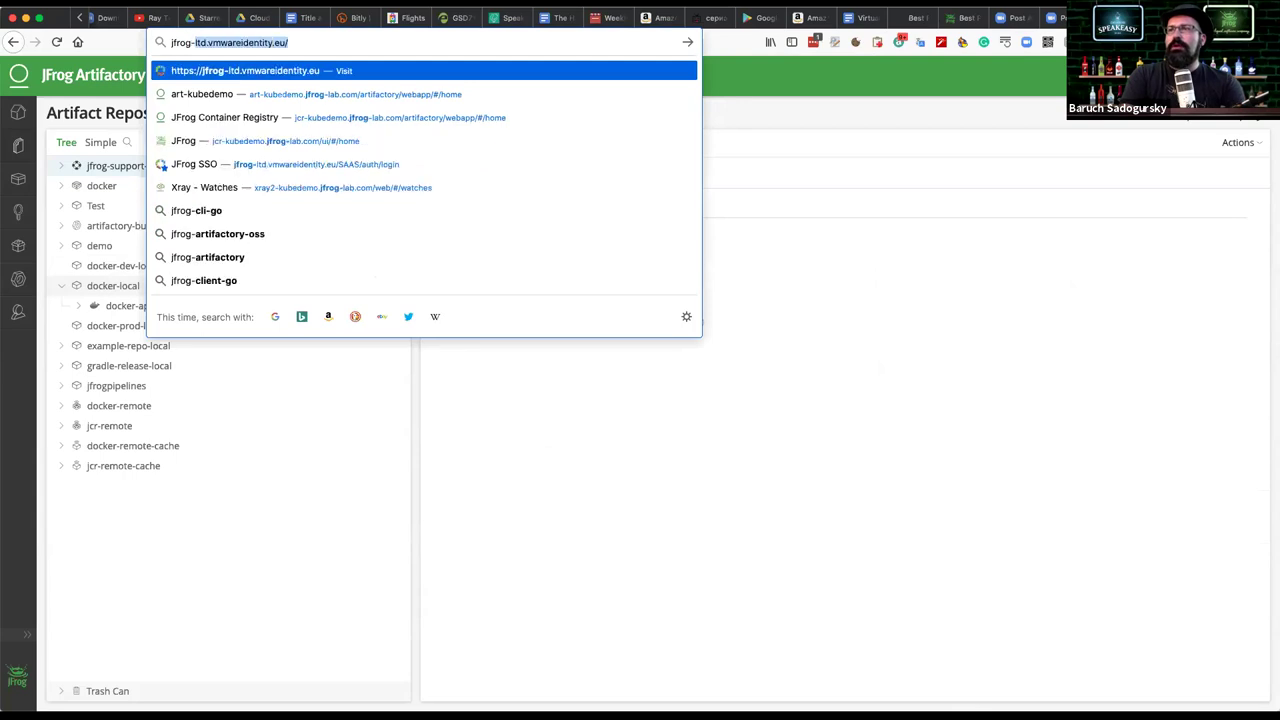
key(Down)
key(Return)
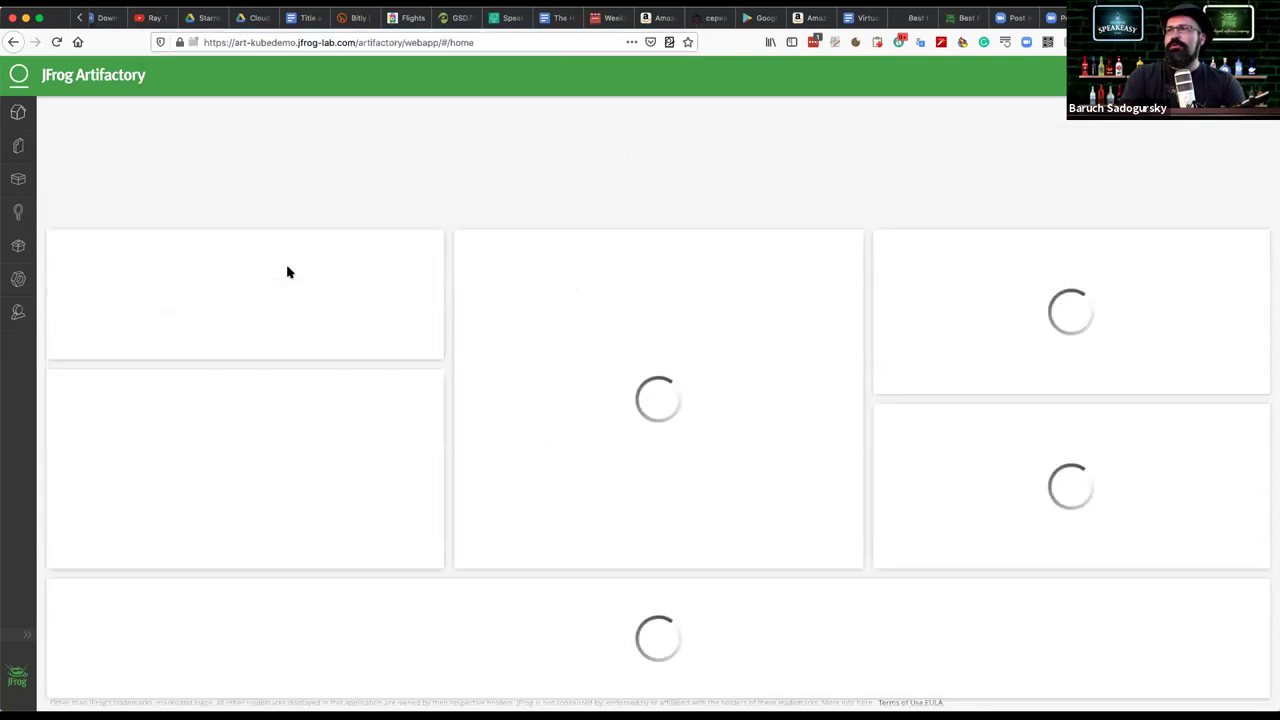
Step: View the Release Bundles page and check docker-prod-local in the artifact repository tree for images
click(15, 252)
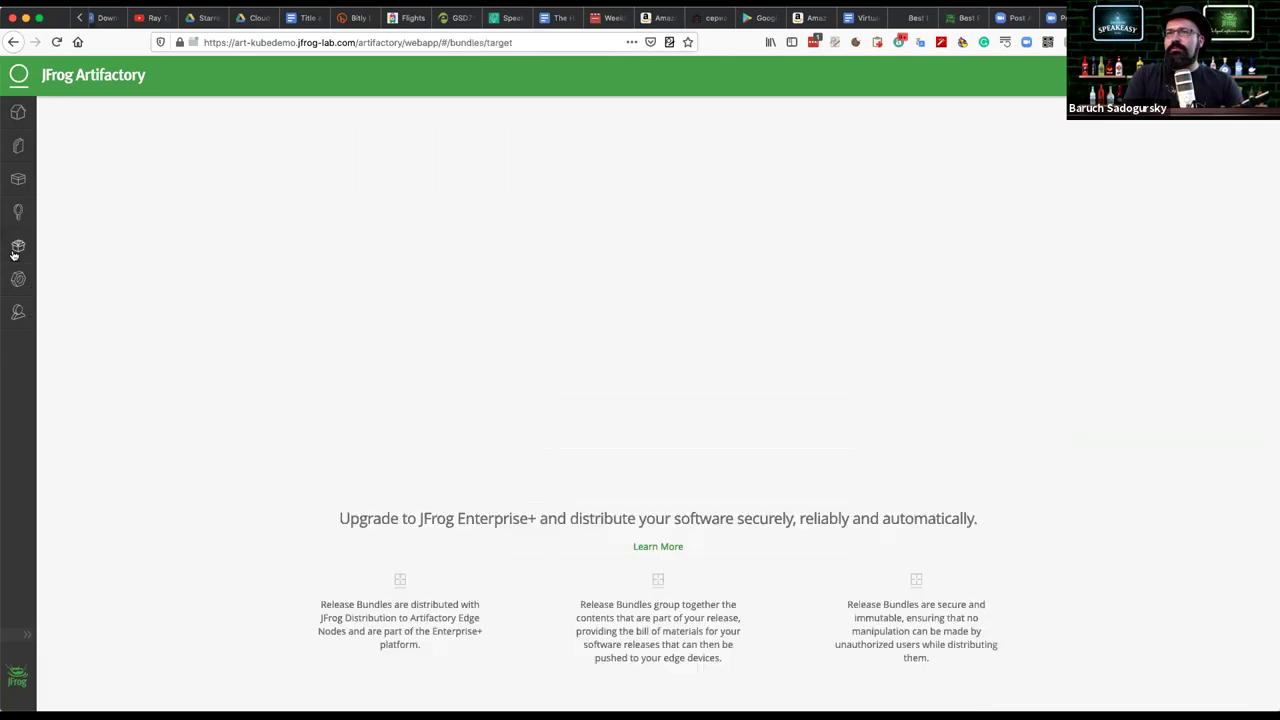
click(17, 152)
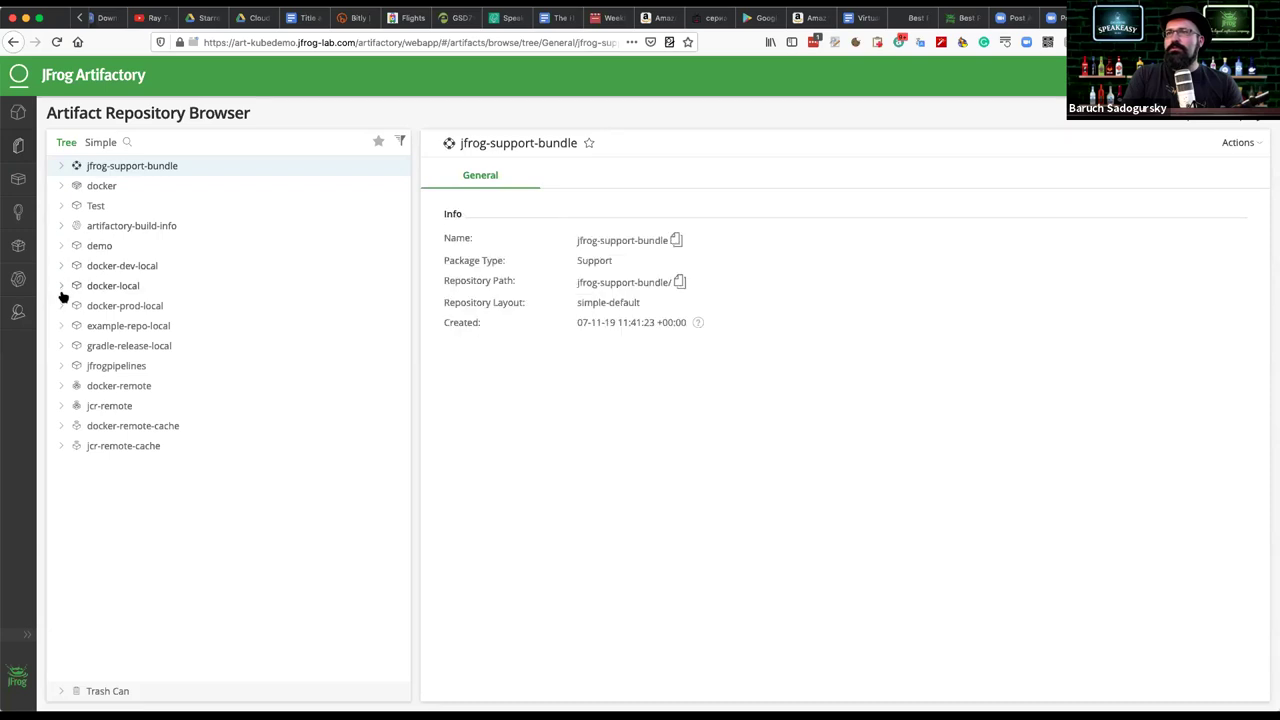
click(62, 306)
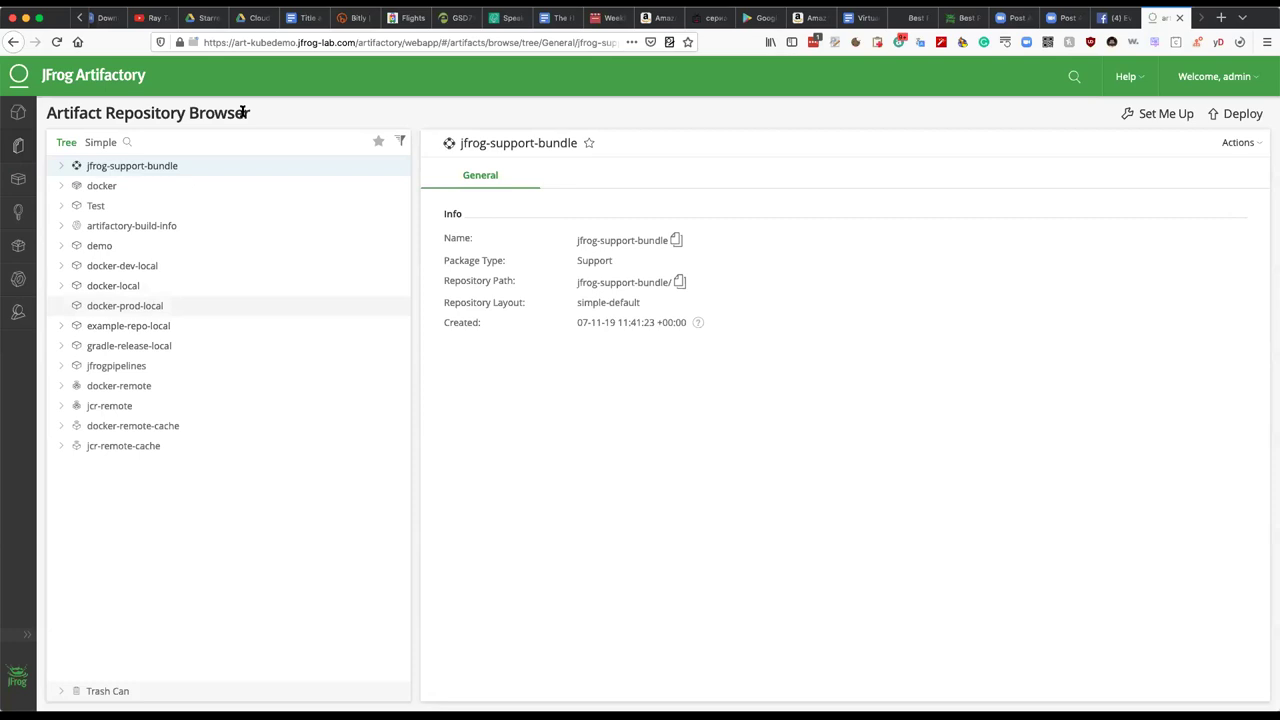
Step: Look up visited addresses matching "jfrog-lab" and open the JFrog Container Registry on jcr-kubedemo.jfrog-lab.com
click(295, 43)
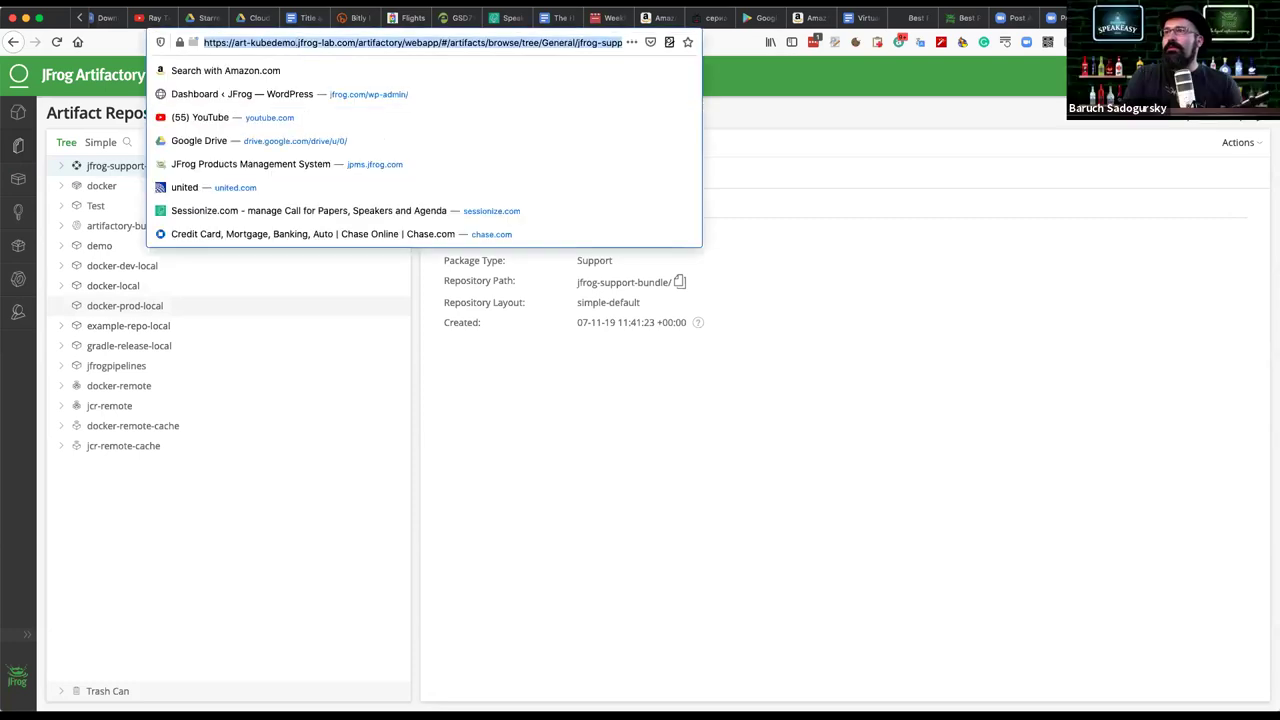
key(BackSpace)
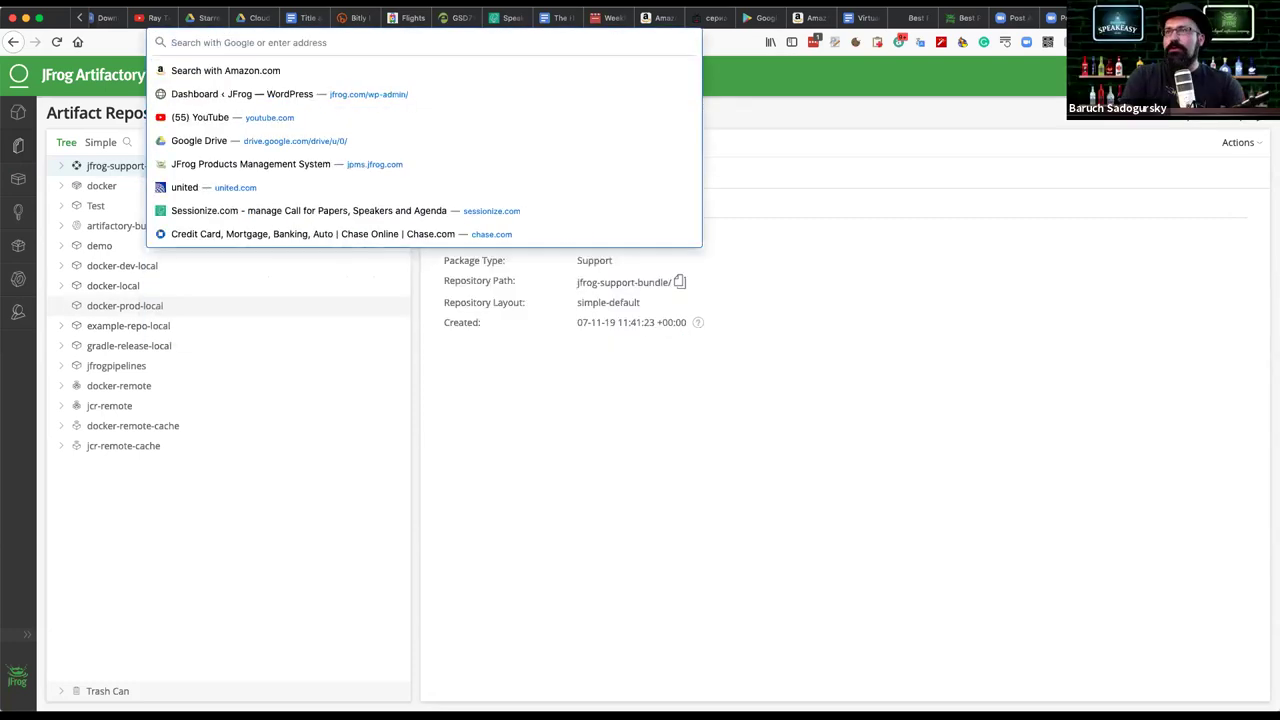
text(lab)
key(BackSpace)
key(BackSpace)
key(BackSpace)
text(jfrog-lab)
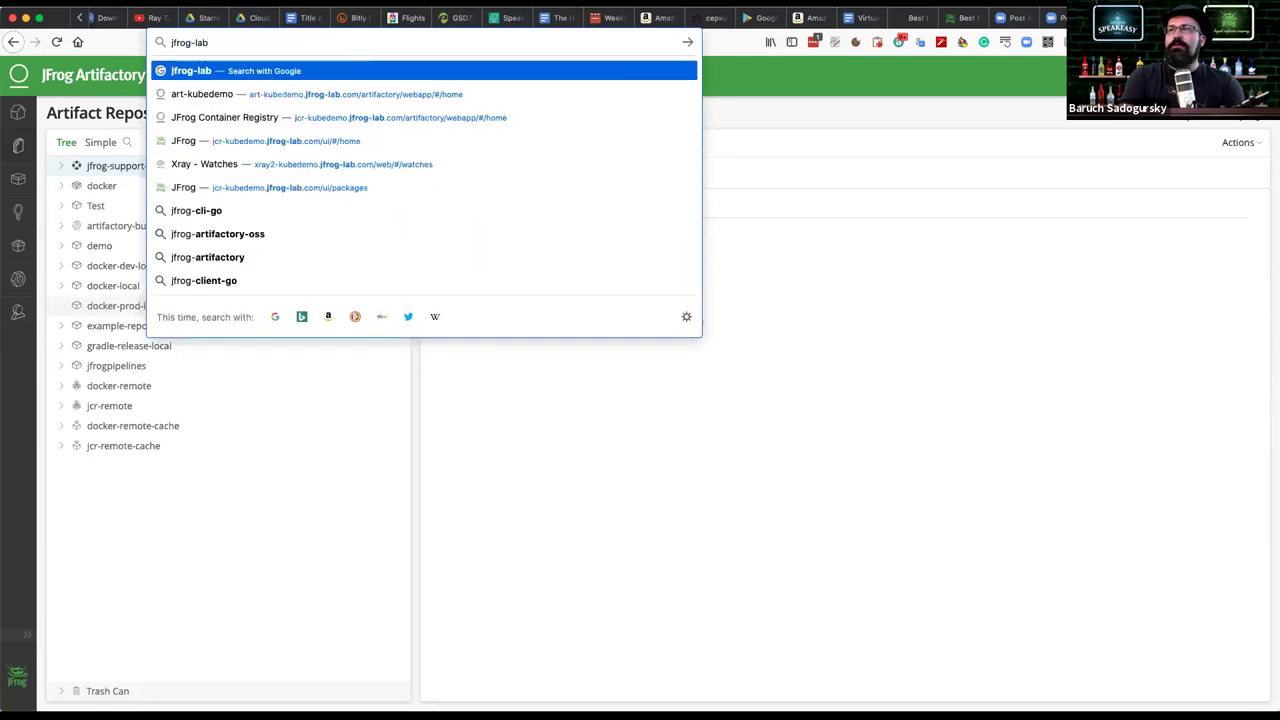
key(Down)
key(Down)
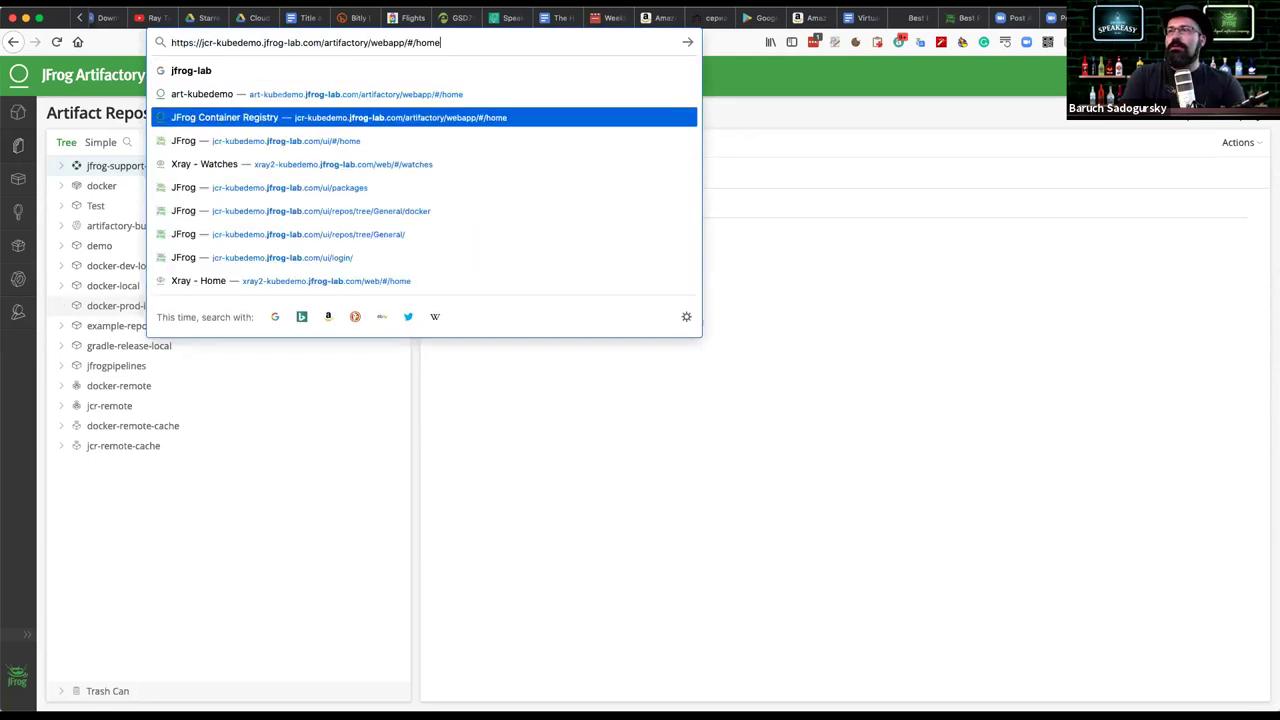
key(Return)
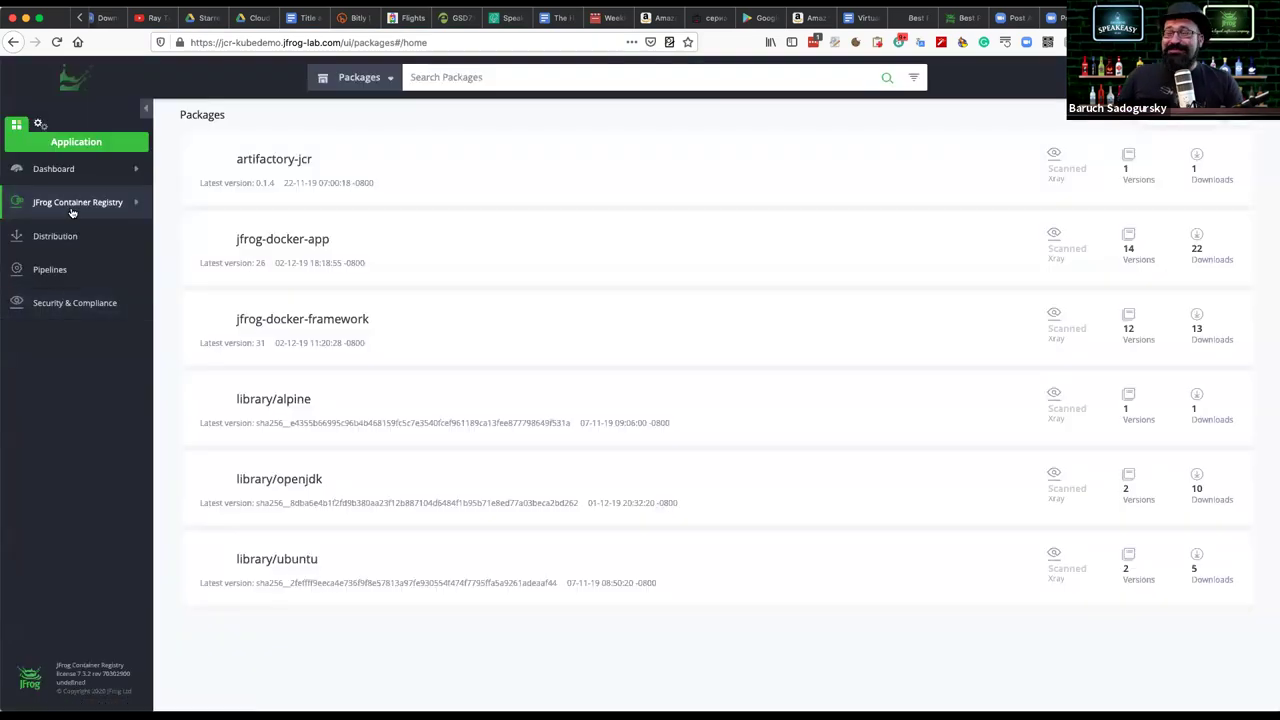
Step: In the container registry's artifacts, open manifest.json of jfrog-docker-app tag 26 under docker-prod-local
click(123, 203)
click(67, 302)
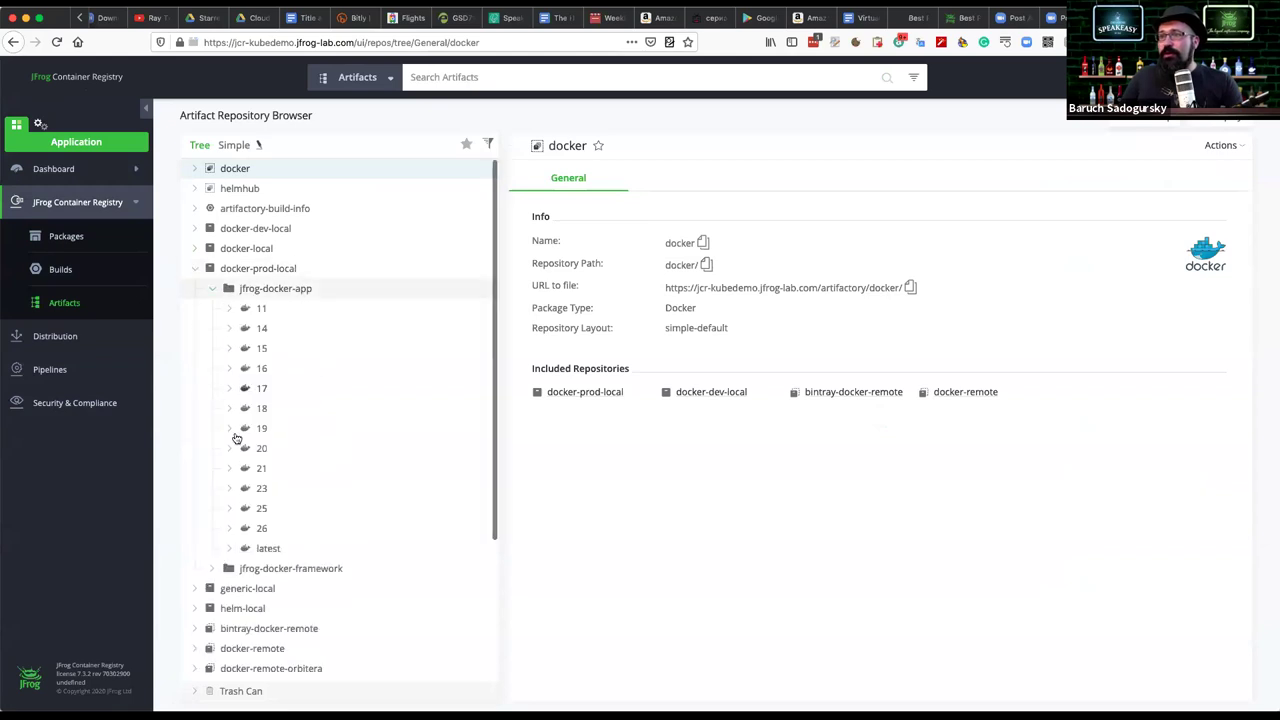
click(262, 529)
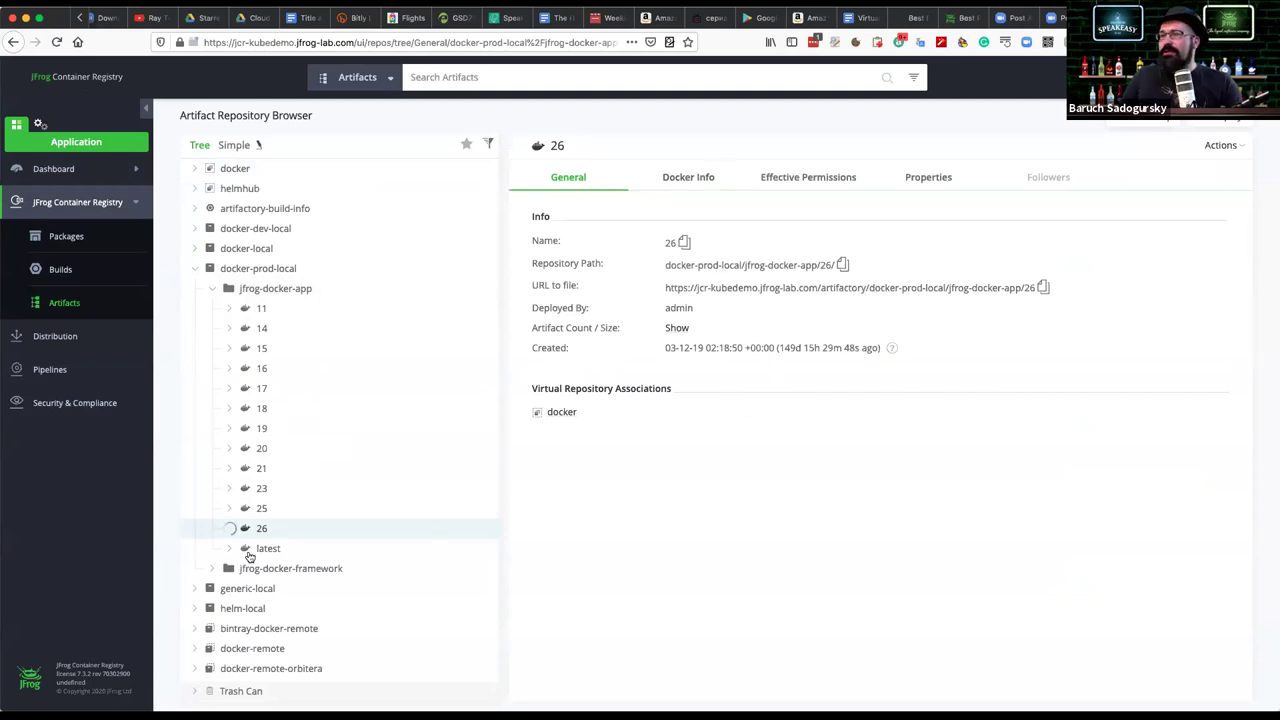
click(294, 550)
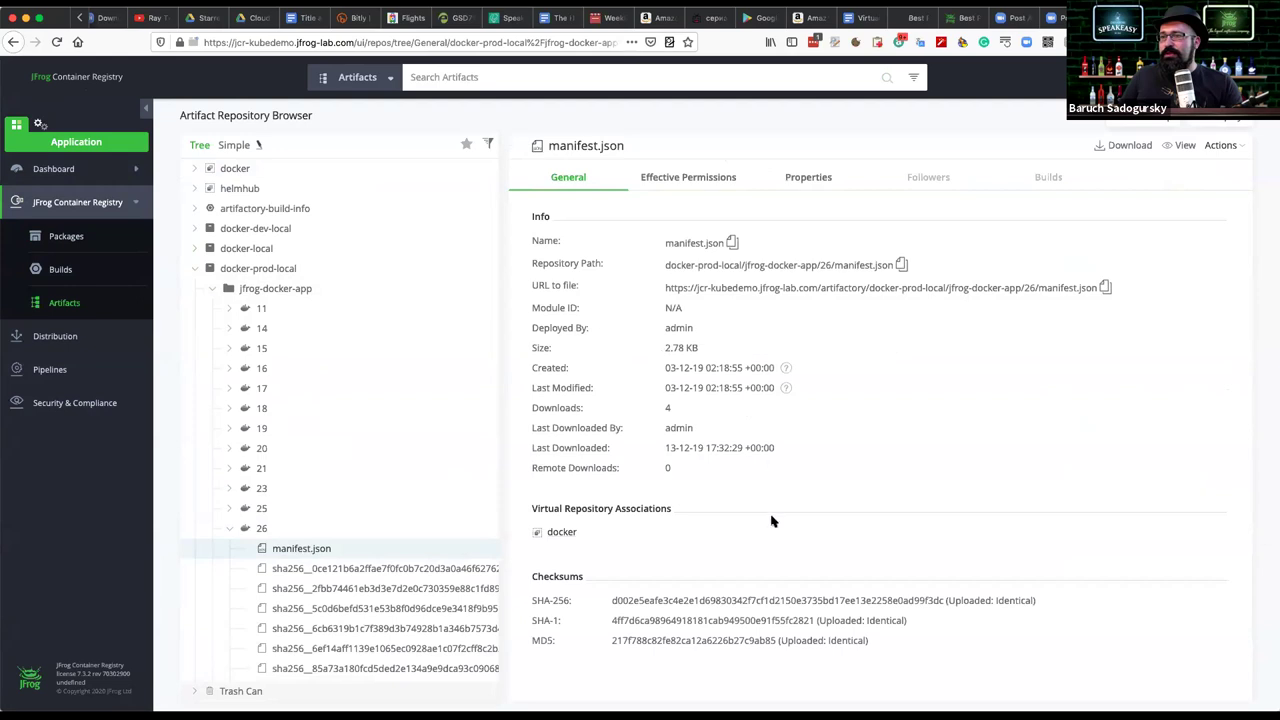
Step: Show the properties of manifest.json and follow its build.url link to the pipeline run
click(808, 177)
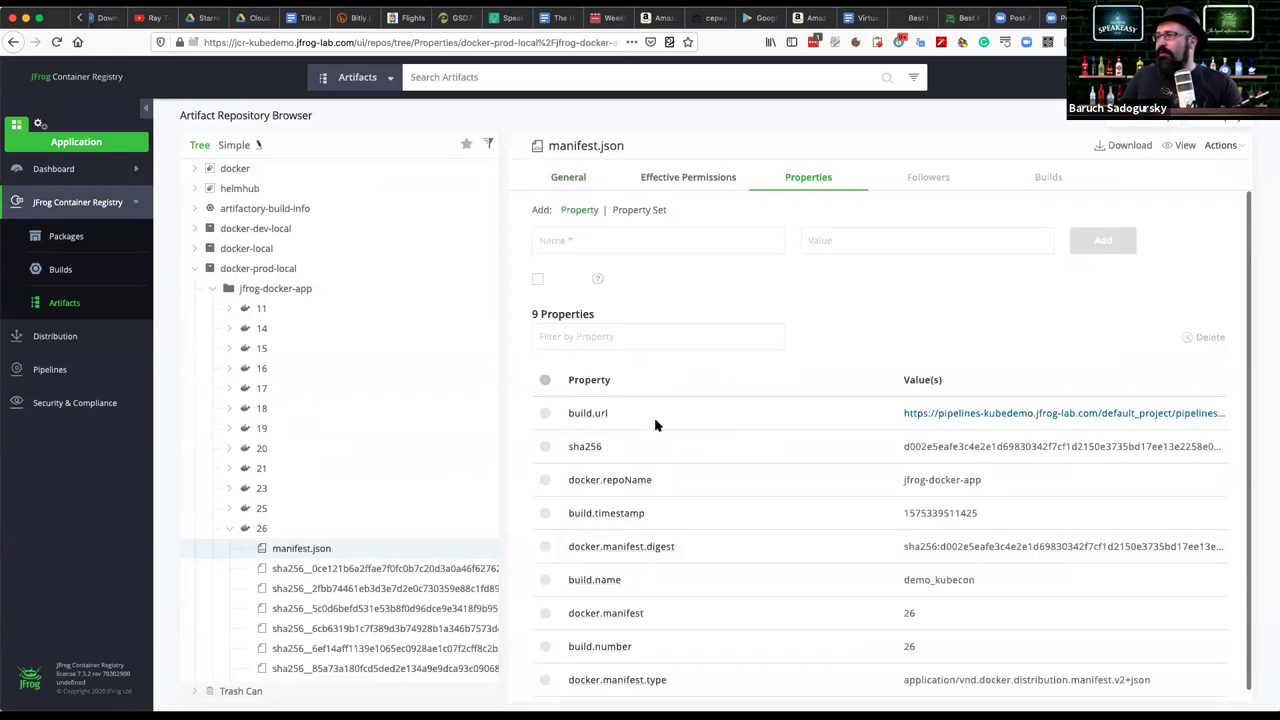
scroll(657, 443, down, 1)
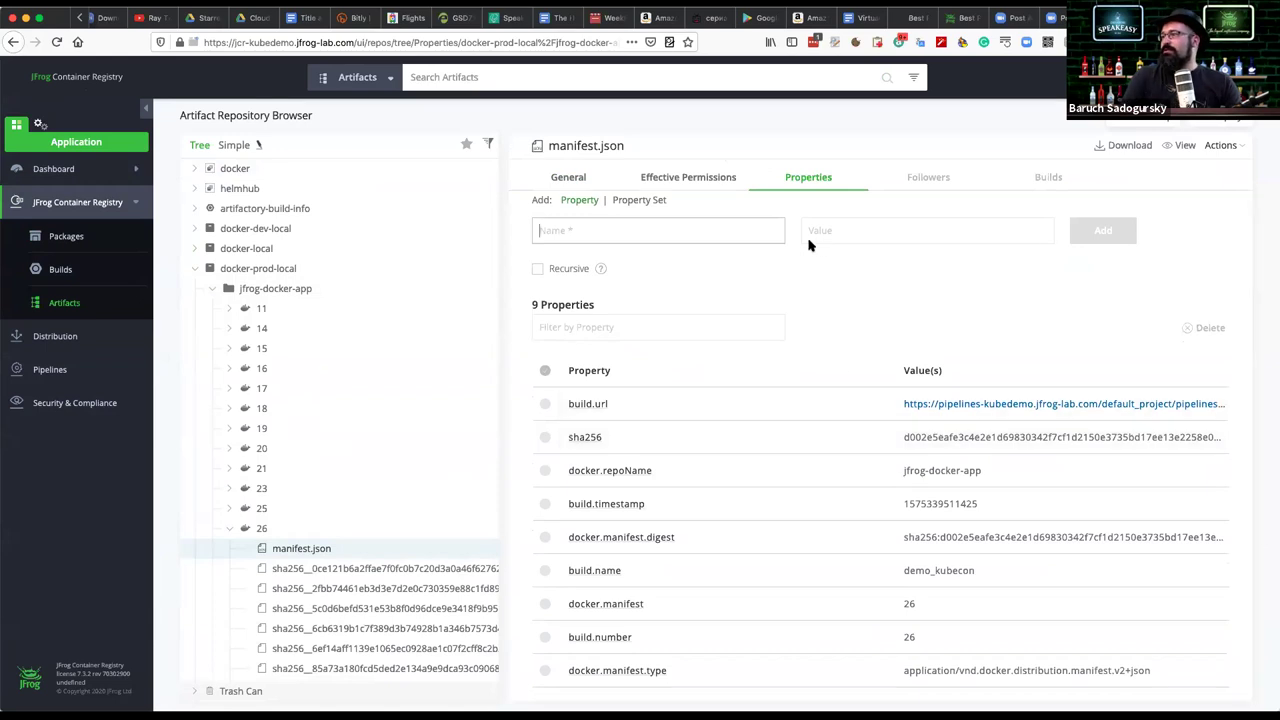
click(1003, 405)
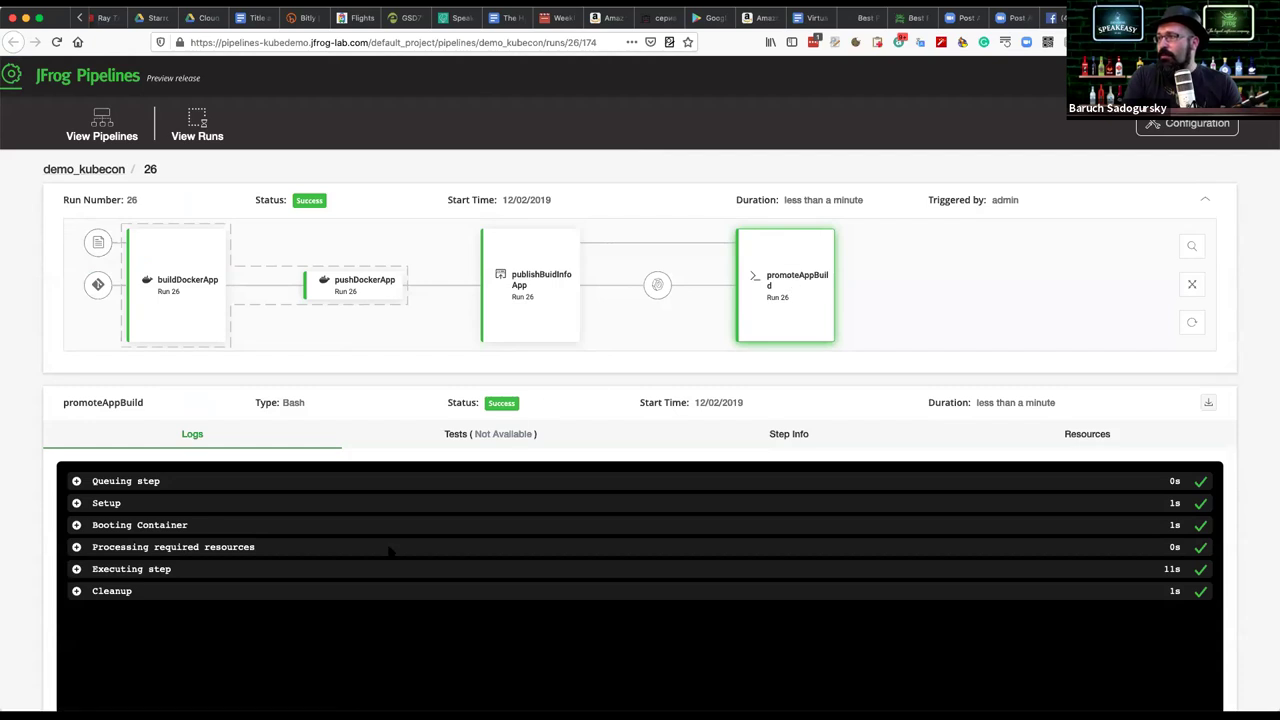
Step: Examine the promoteAppBuild log's Executing step, including the output of the promote command from docker-dev-local to docker-prod-local
scroll(538, 407, down, 3)
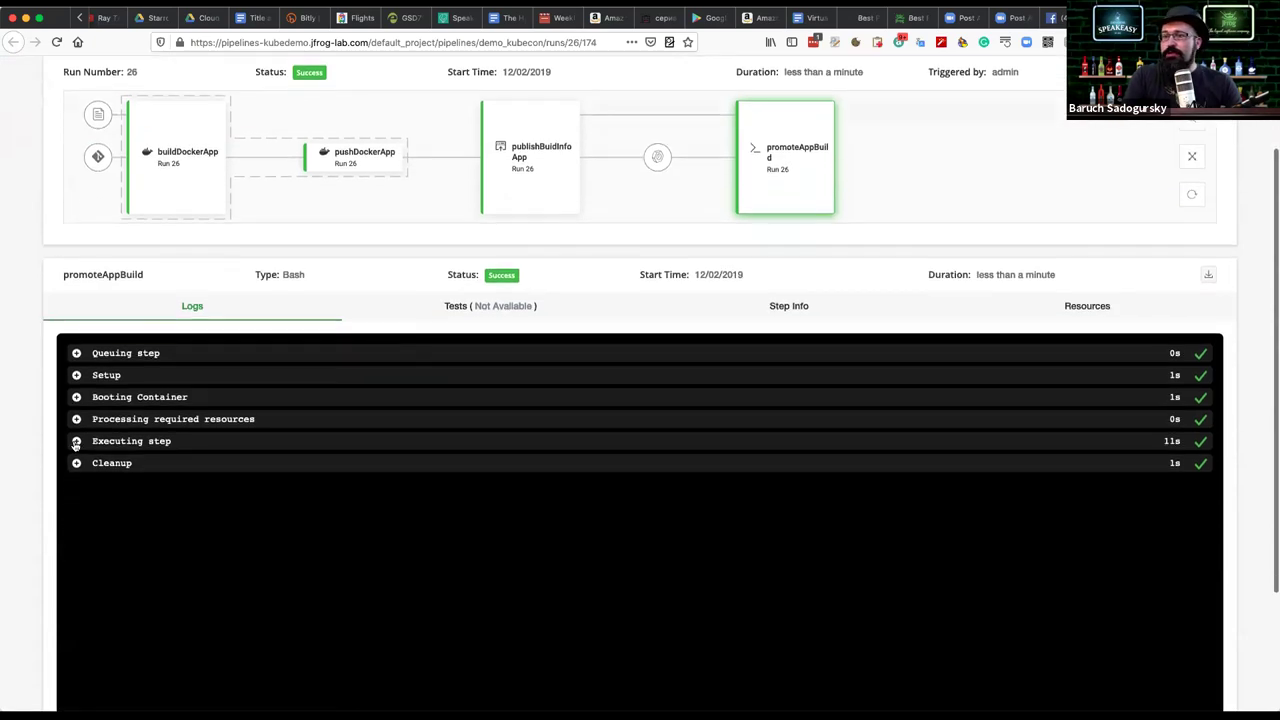
click(76, 441)
scroll(130, 528, down, 2)
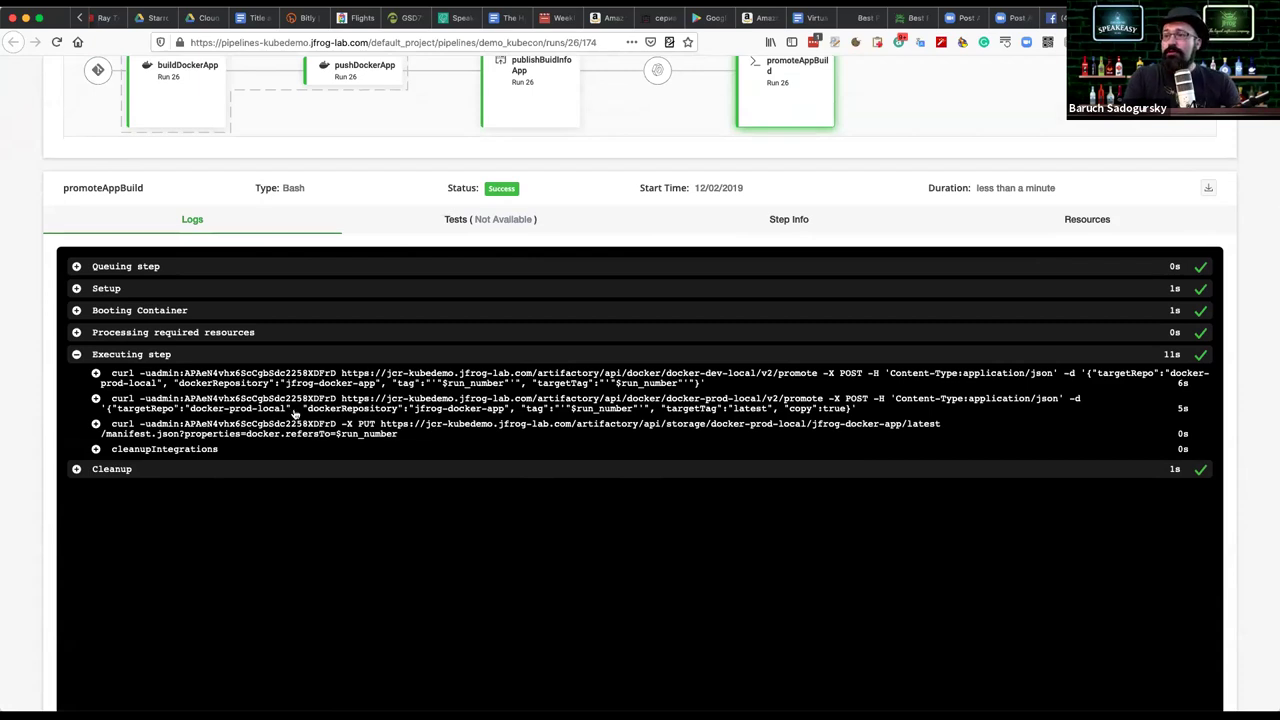
scroll(320, 440, down, 1)
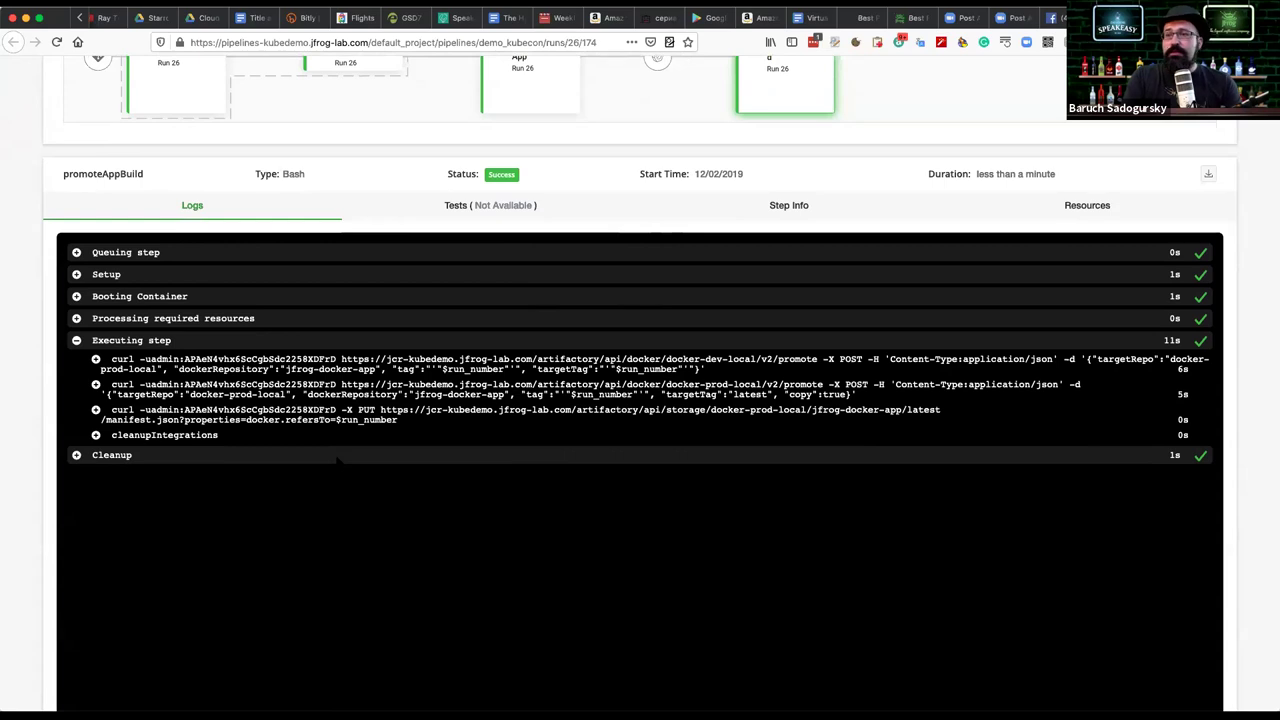
scroll(640, 400, down, 1)
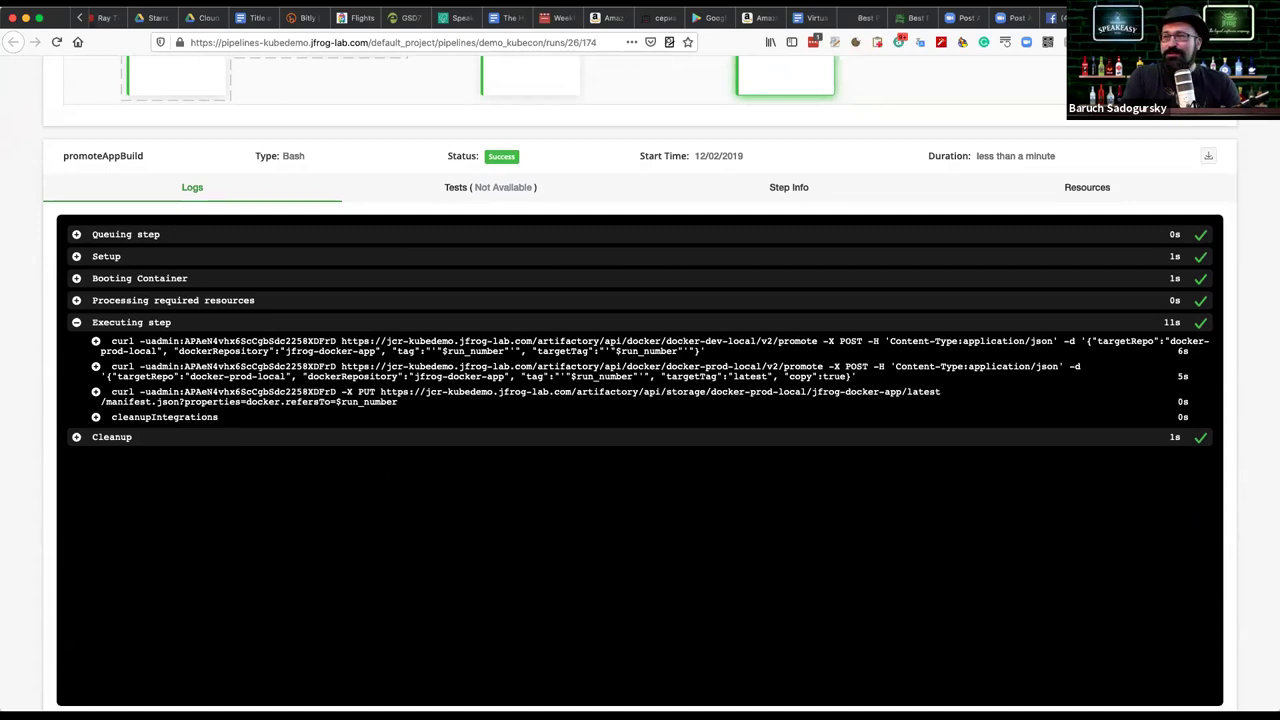
scroll(640, 400, down, 1)
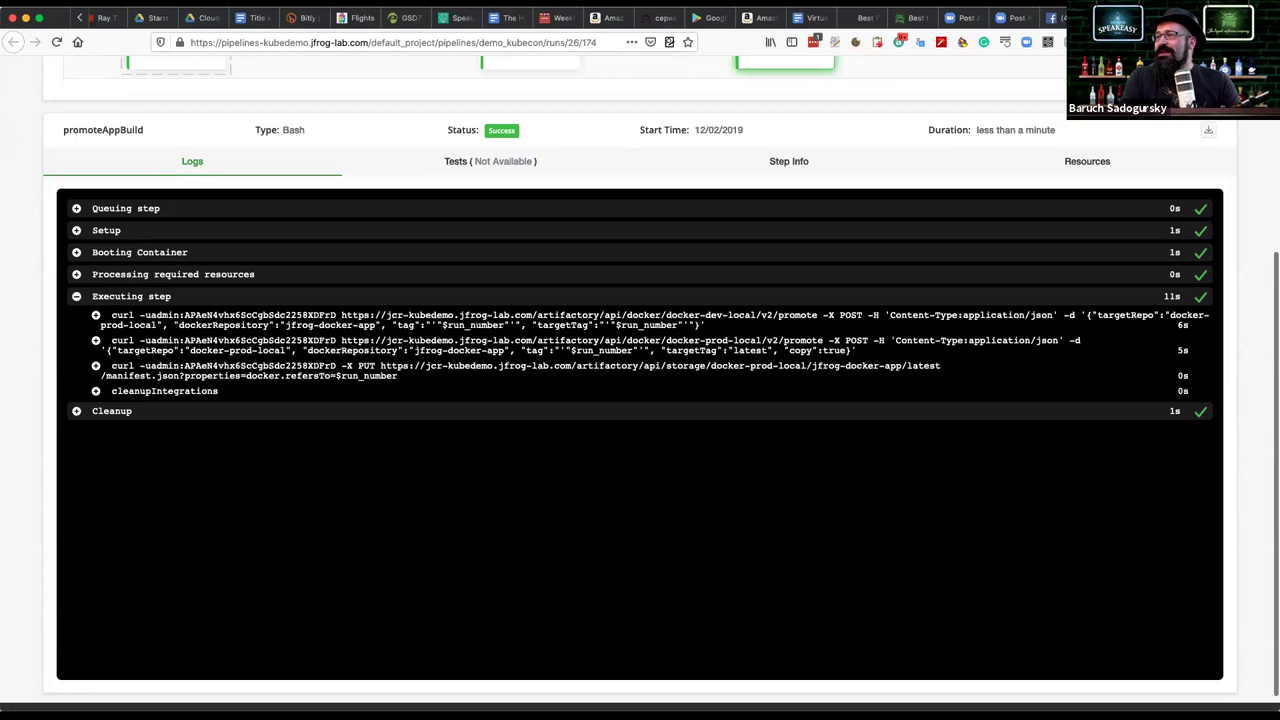
scroll(645, 346, down, 1)
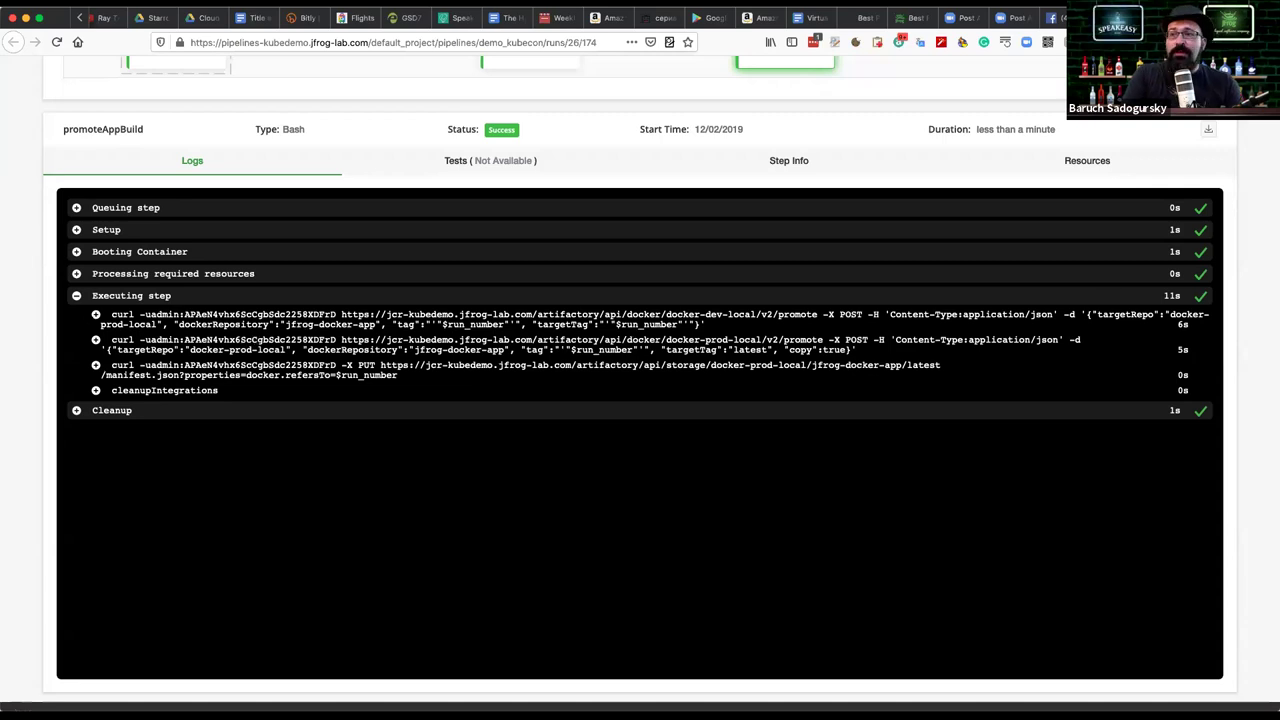
click(95, 315)
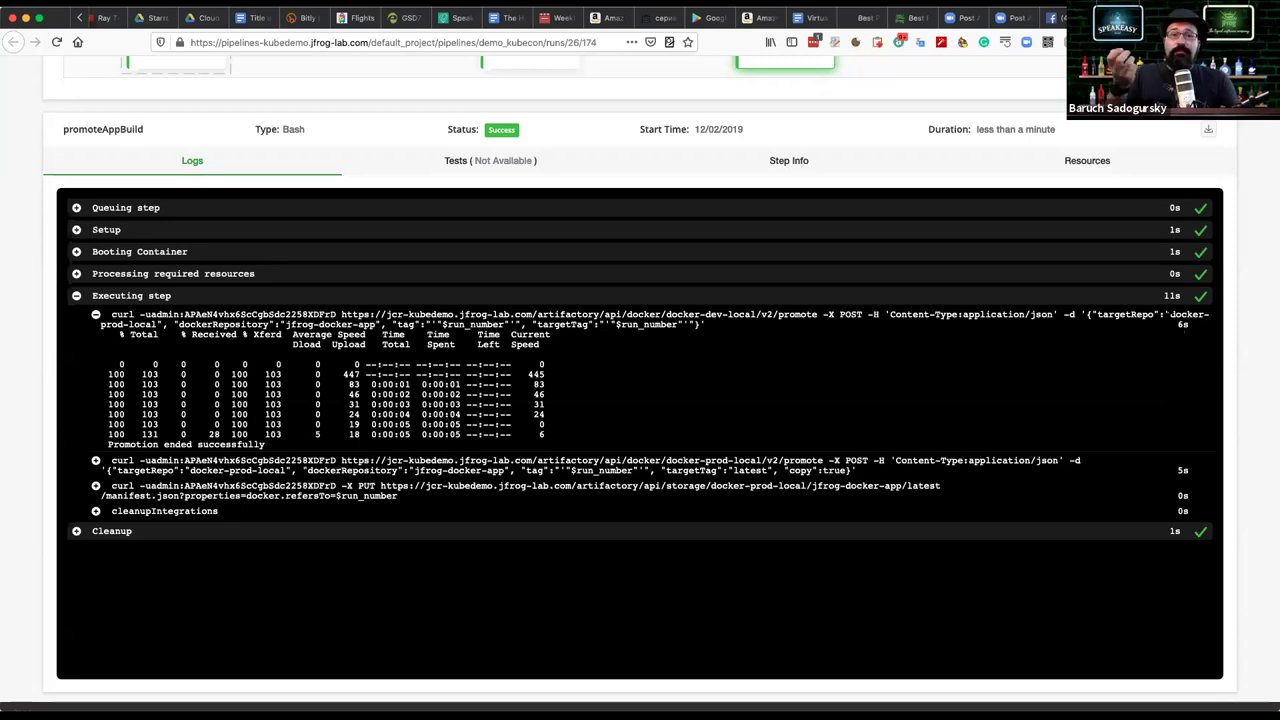
Step: Return to the container registry's artifact browser and expand the docker-dev-local repository to inspect its contents
scroll(873, 268, up, 2)
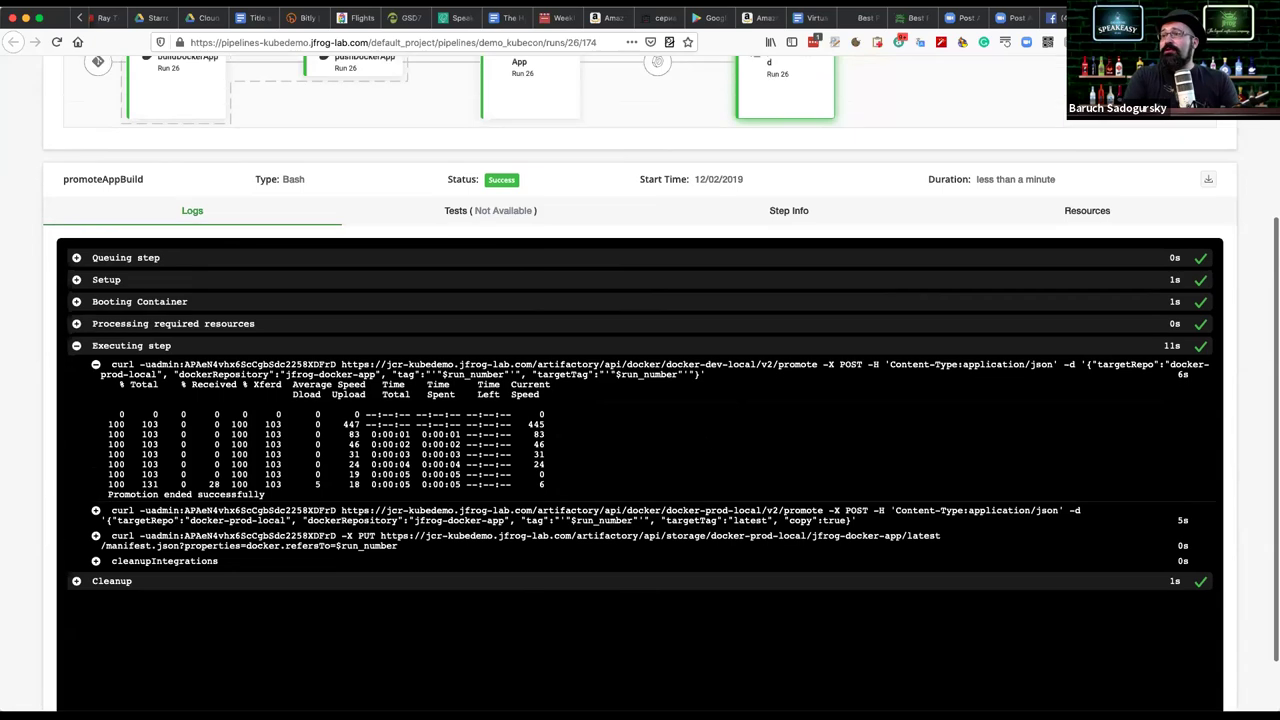
scroll(640, 380, up, 2)
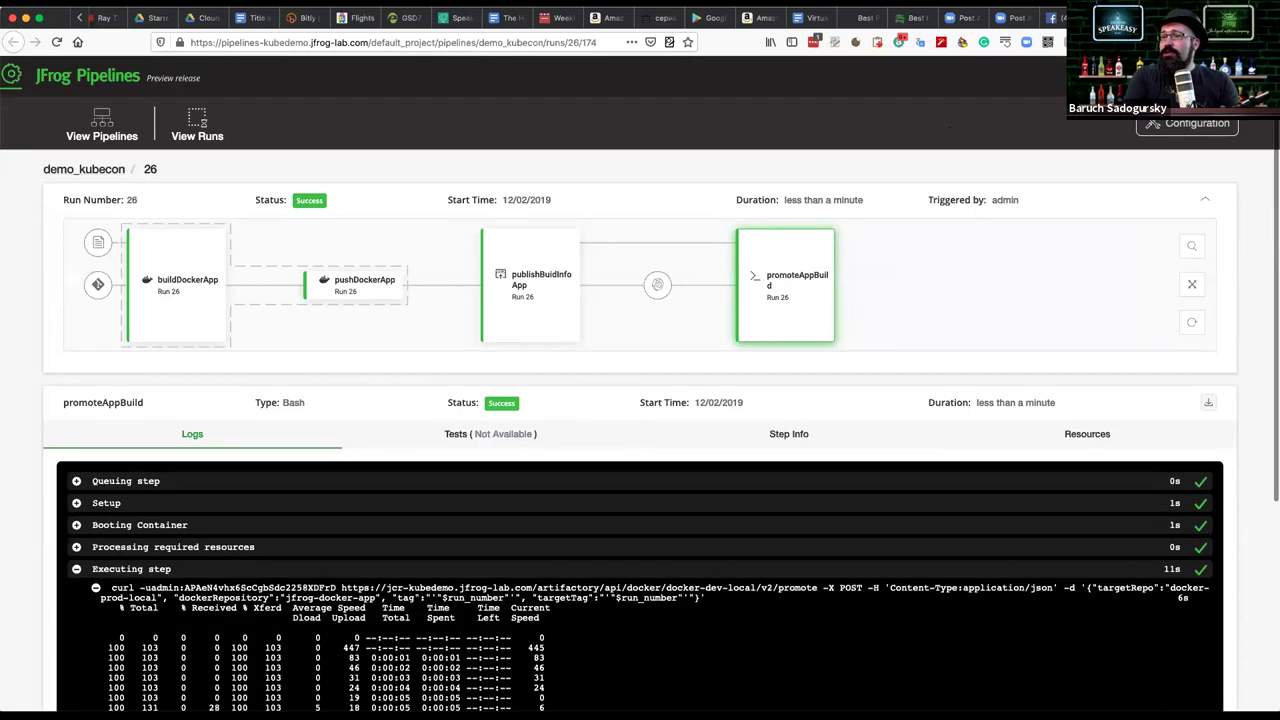
key(ctrl+Tab)
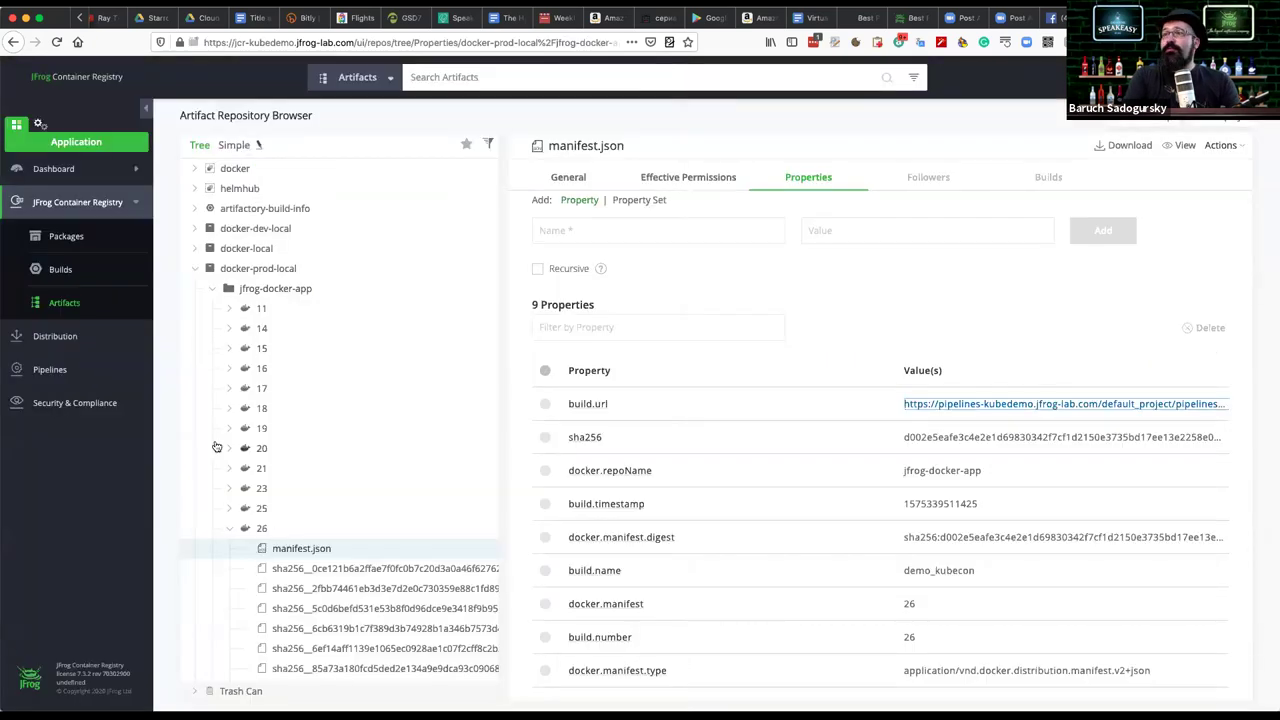
click(196, 229)
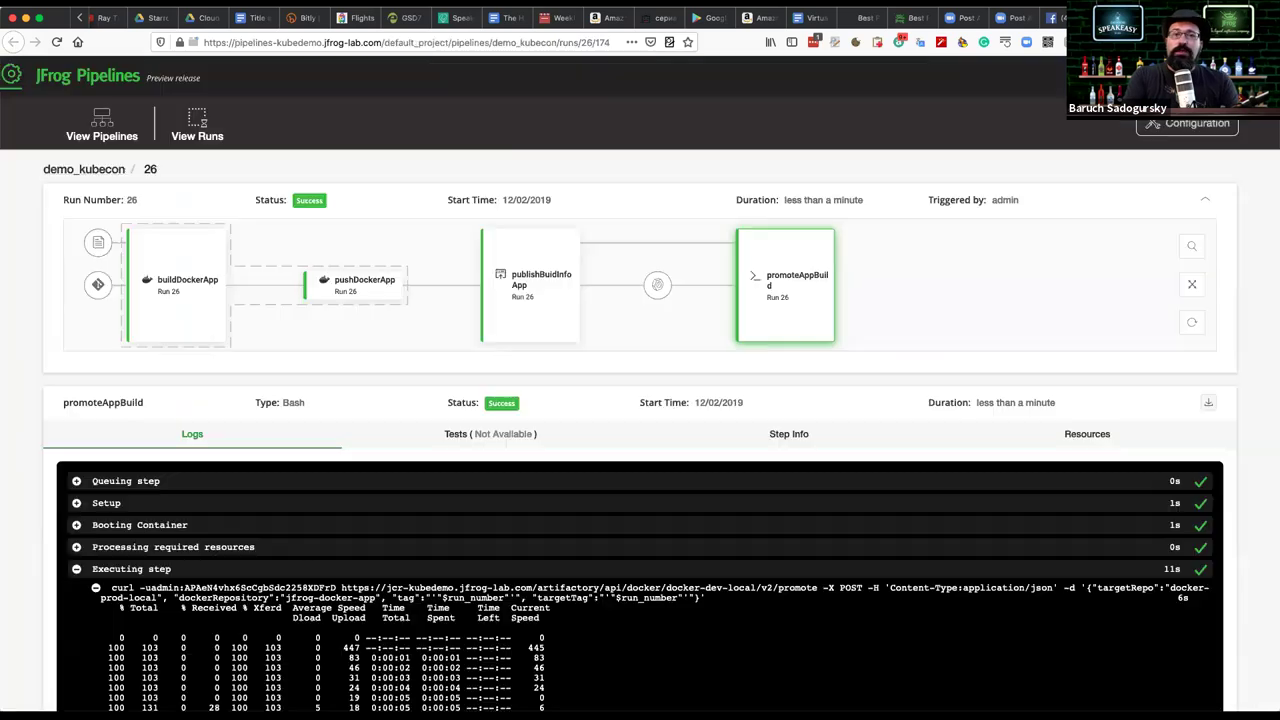
Step: In the promoteAppBuild log, expand the output of the promote command that copies the image within docker-prod-local to the latest tag
scroll(640, 400, down, 1)
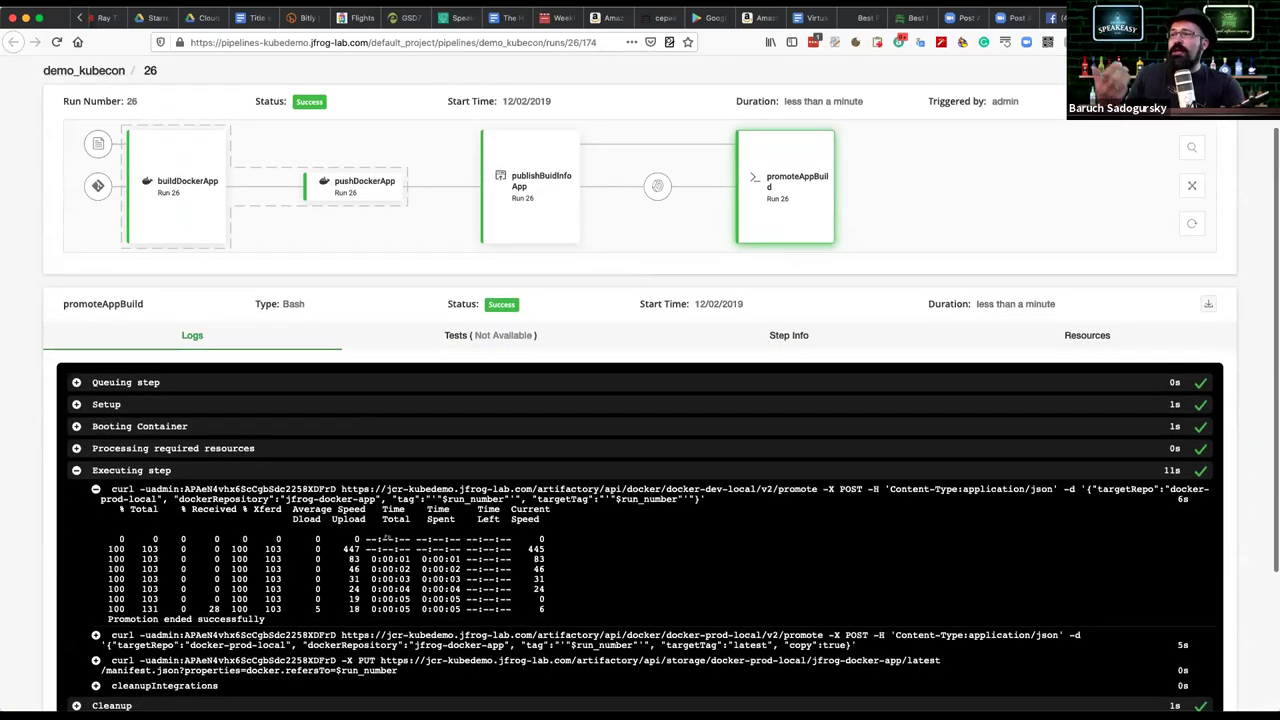
scroll(385, 528, down, 1)
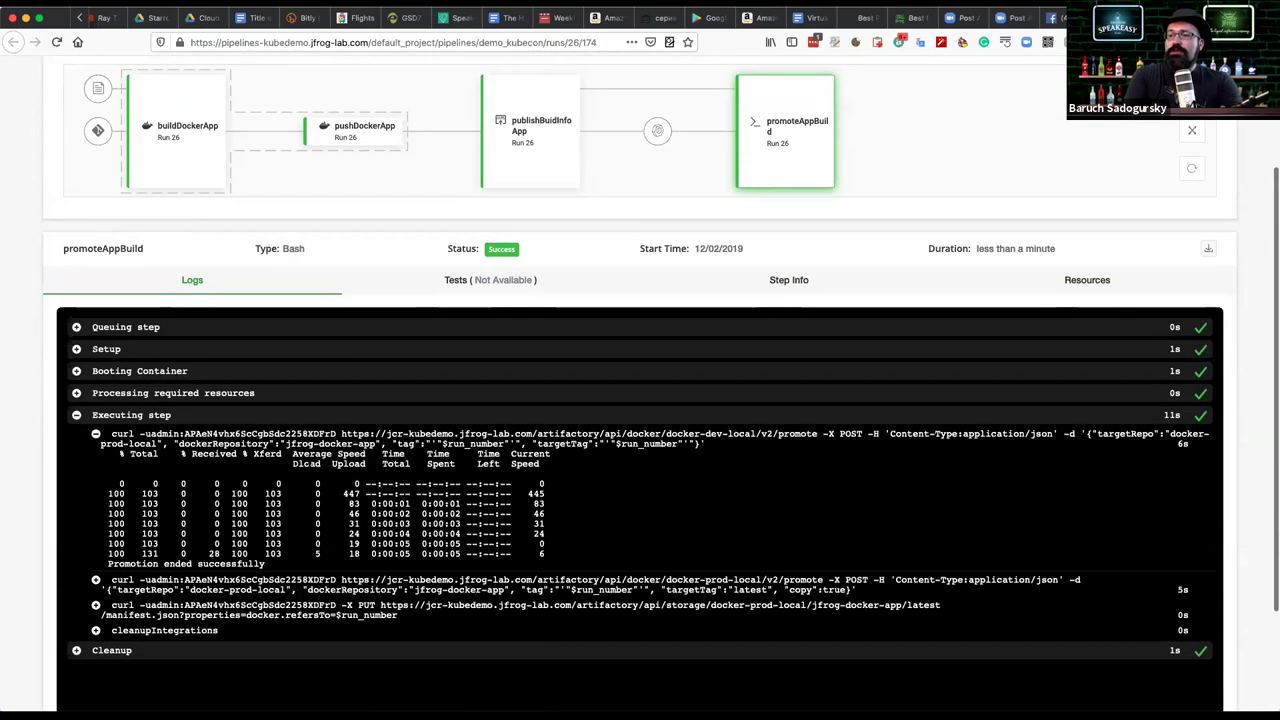
scroll(276, 606, down, 2)
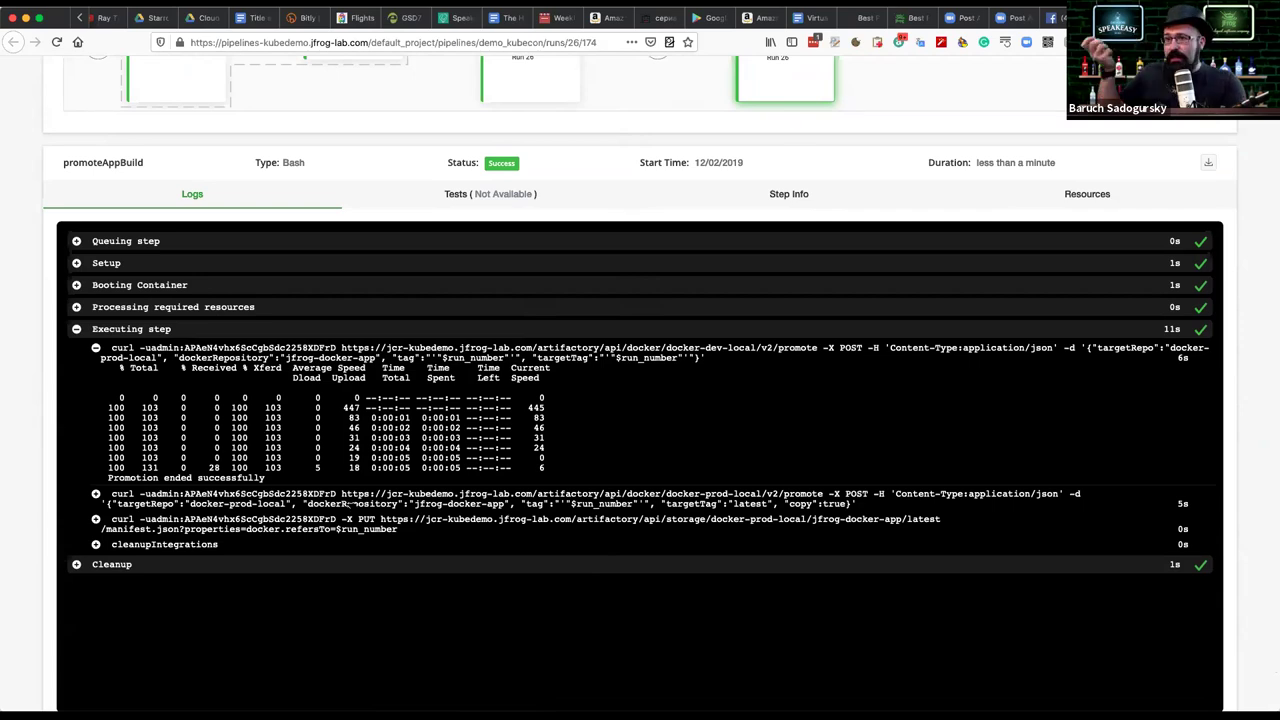
click(96, 494)
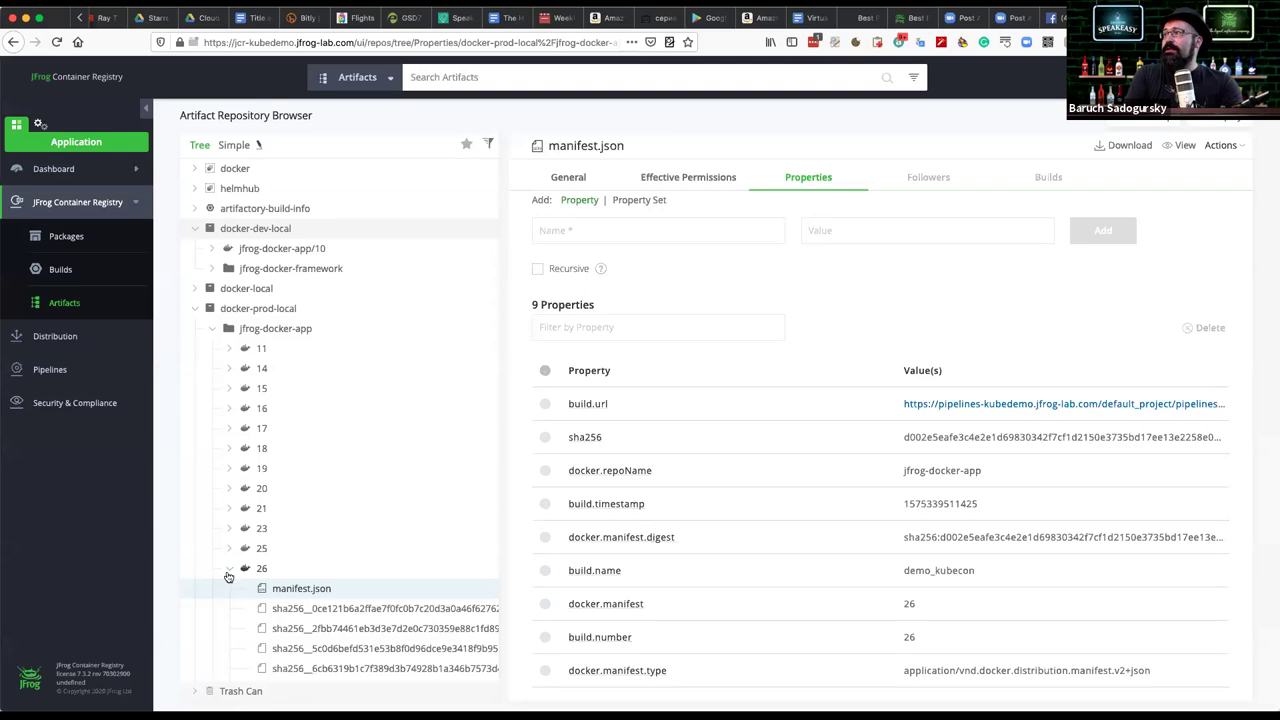
Step: In the registry's jfrog-docker-app folder under docker-prod-local, collapse tag 26, expand the latest tag and select its manifest.json
click(228, 569)
click(229, 589)
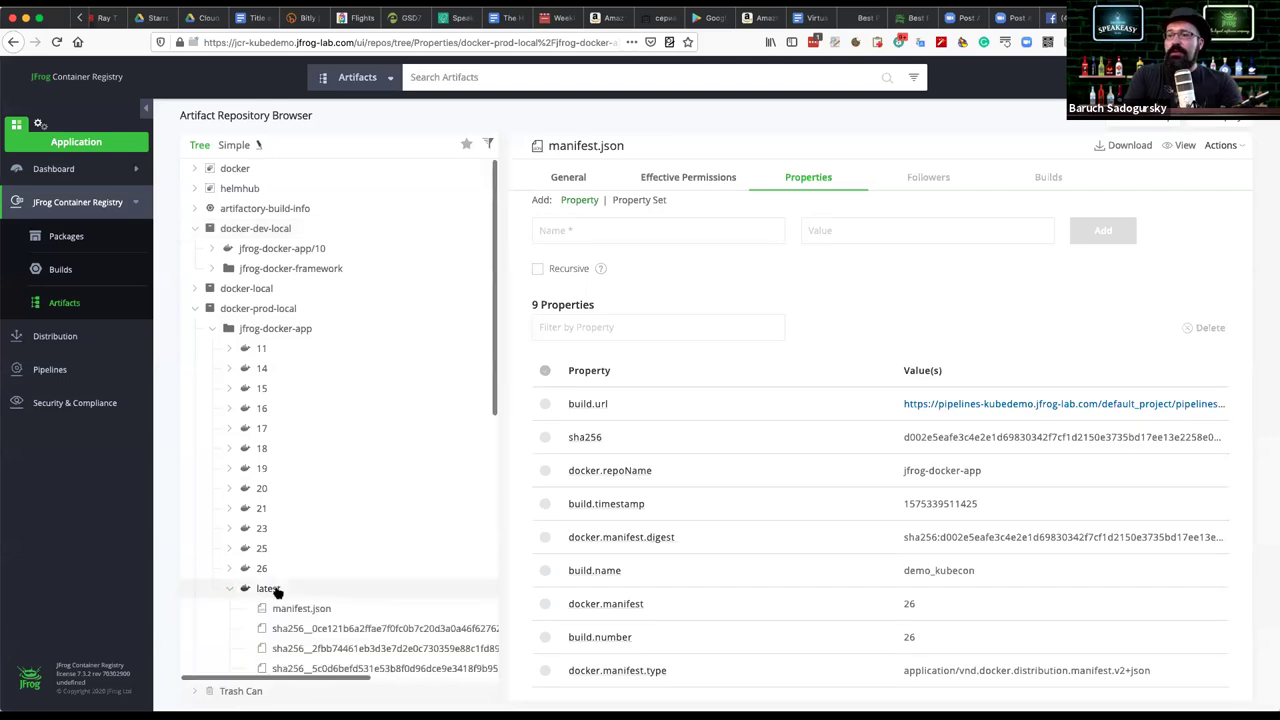
scroll(262, 600, down, 2)
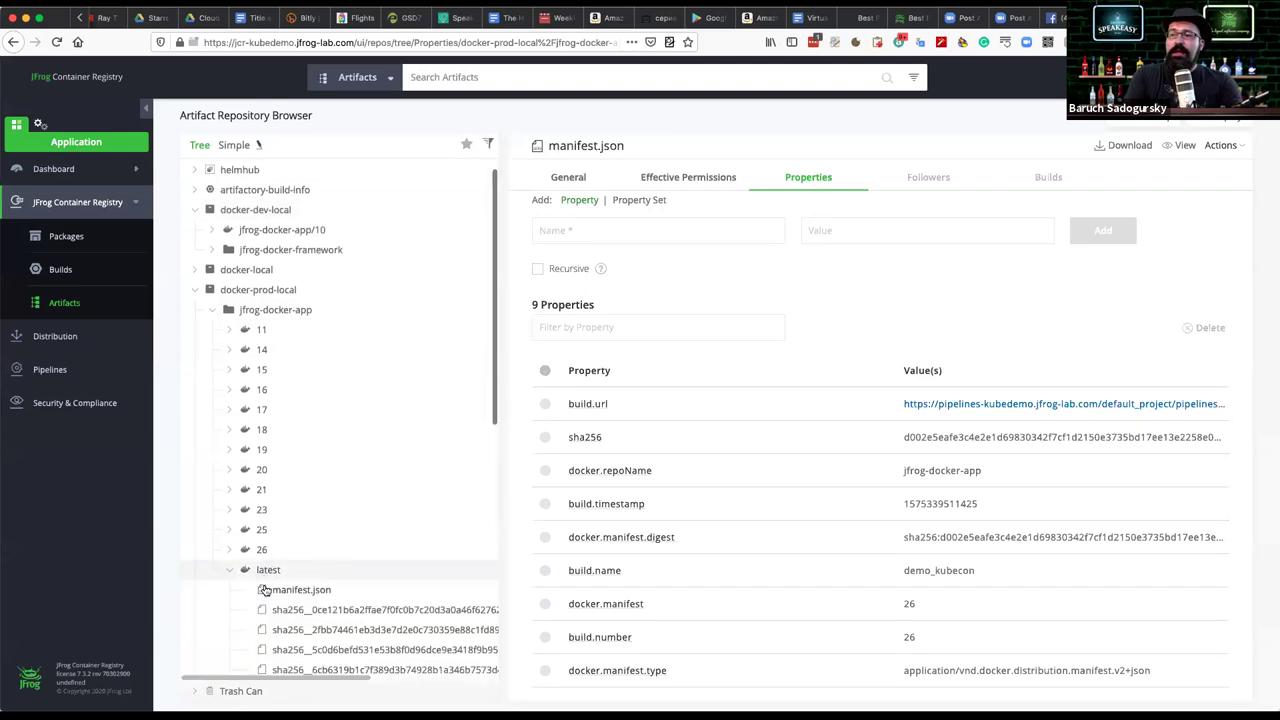
scroll(265, 592, down, 2)
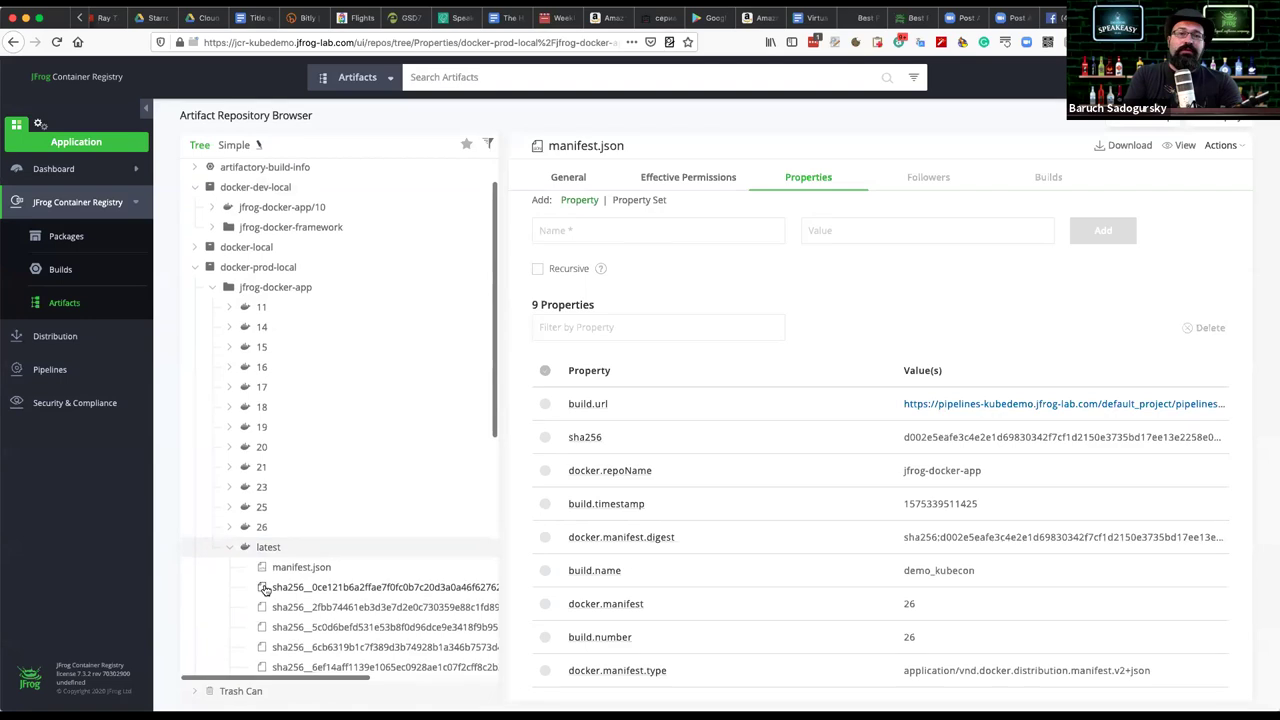
click(310, 557)
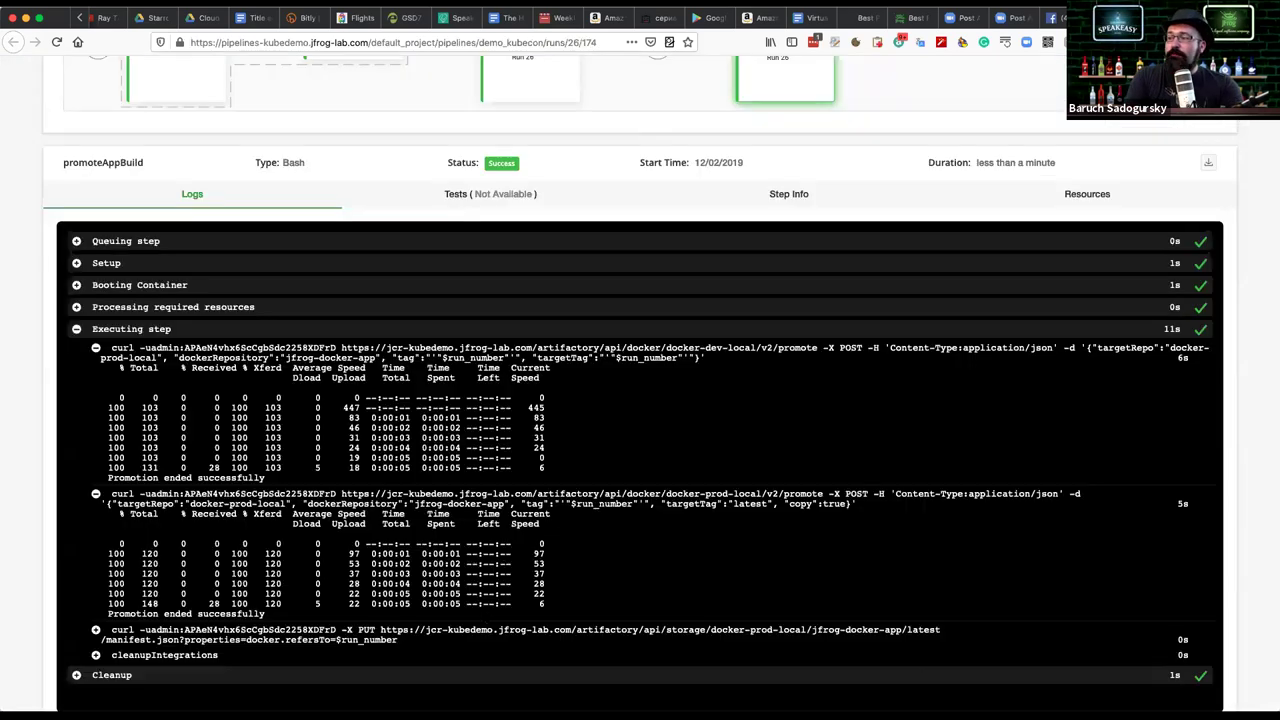
Step: Review the promoteAppBuild log's executed commands, including the one setting the docker.refersTo property on the latest tag's manifest.json
scroll(485, 617, down, 1)
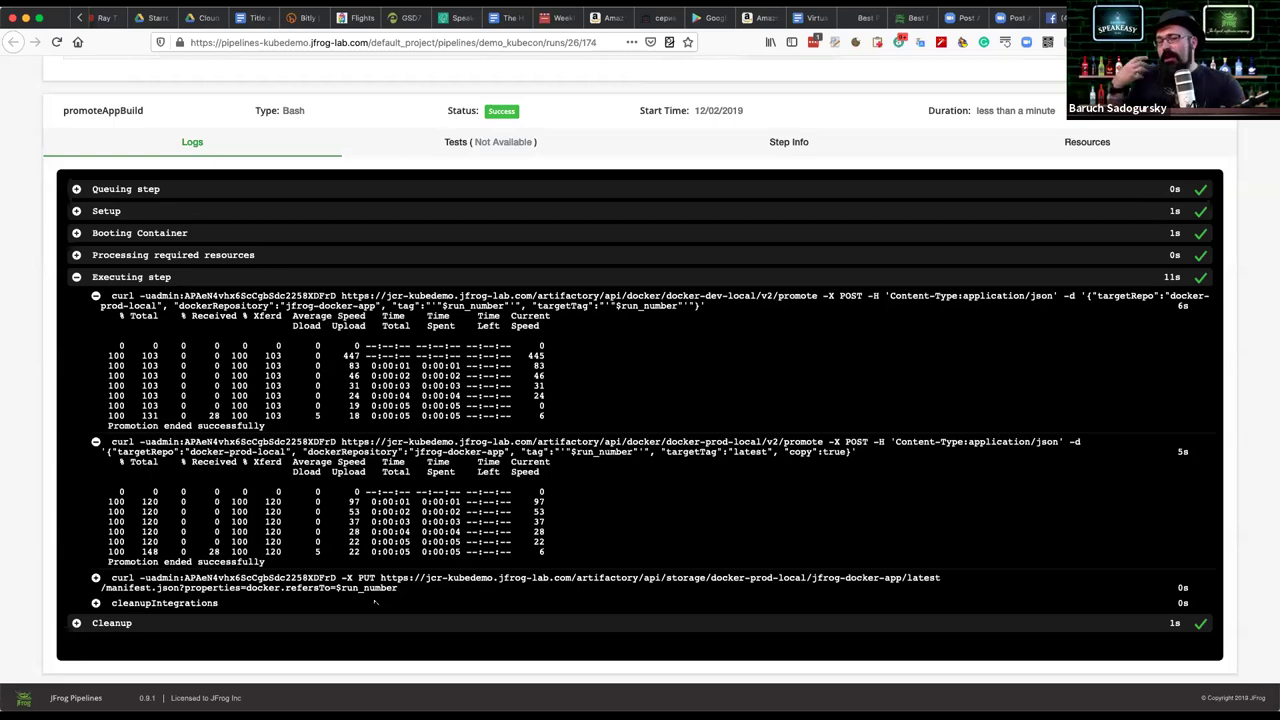
scroll(410, 443, up, 5)
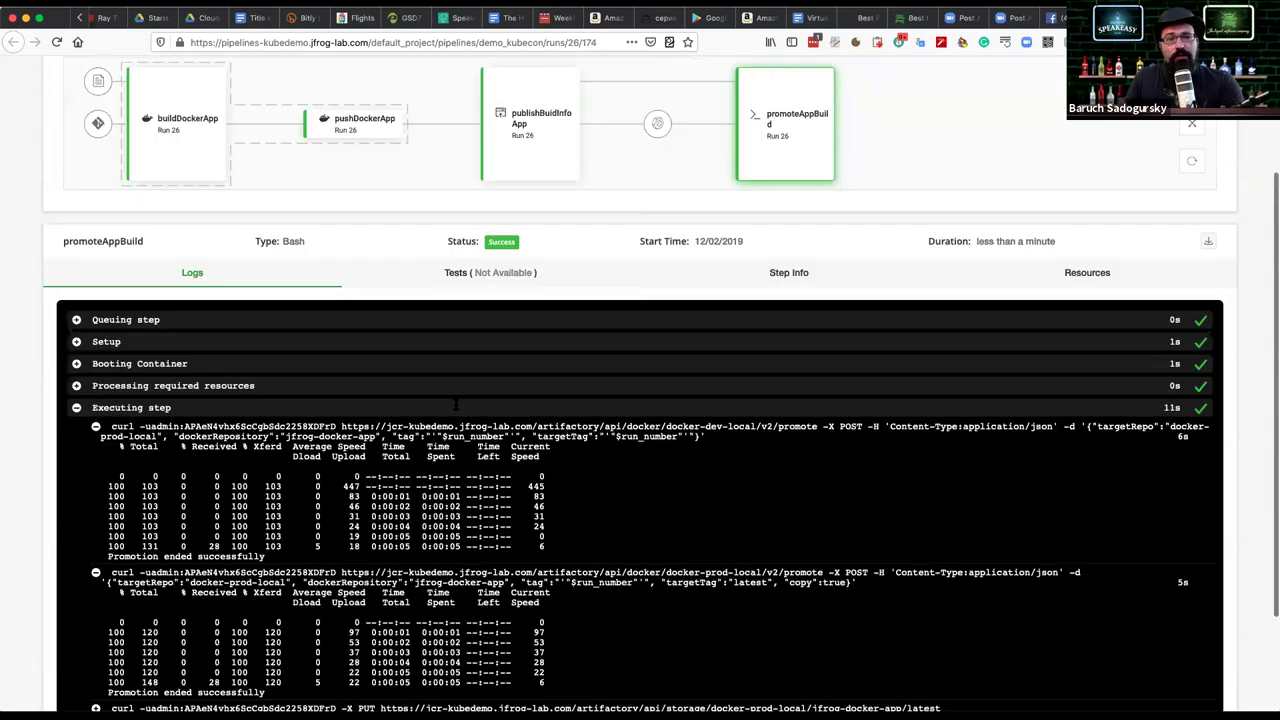